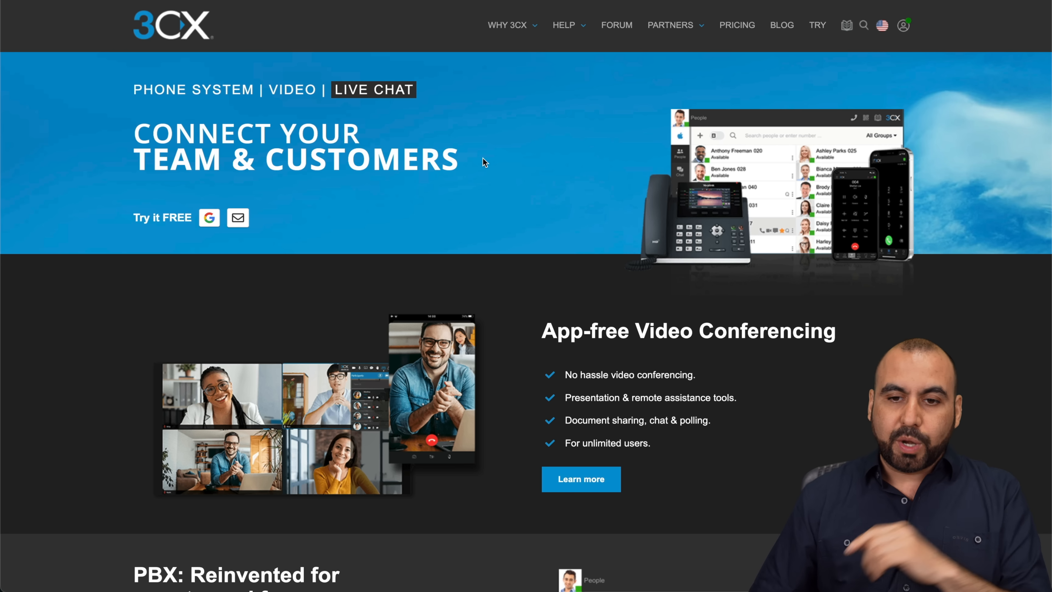
# Open the 3CX pricing page and check the user limit of the 3CX FREE plan
pyautogui.click(737, 26)
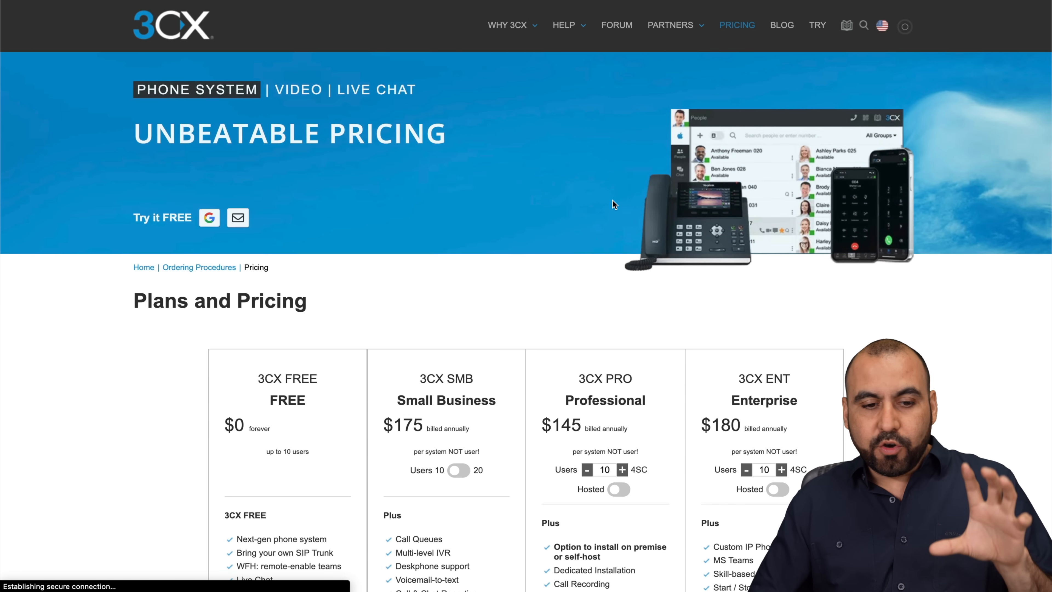
pyautogui.scroll(-8, 612, 200)
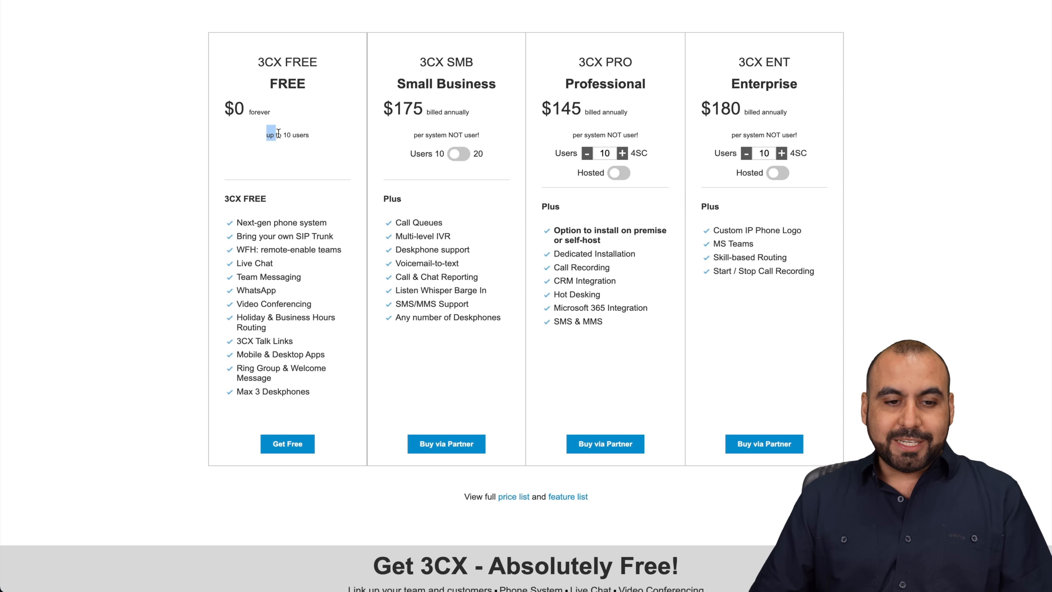
pyautogui.moveTo(265, 134); pyautogui.dragTo(310, 136)
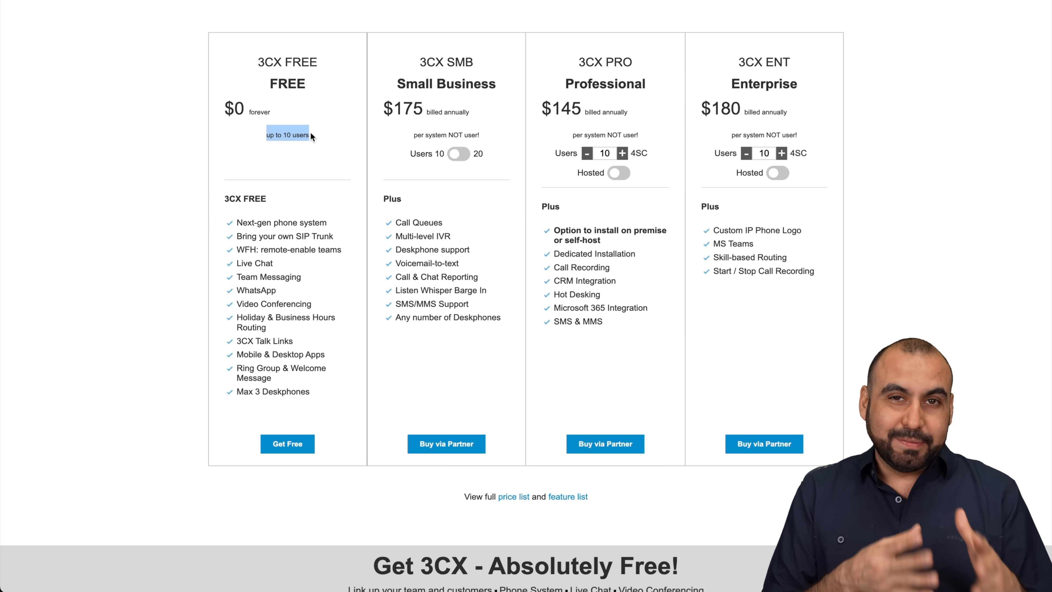
pyautogui.click(323, 176)
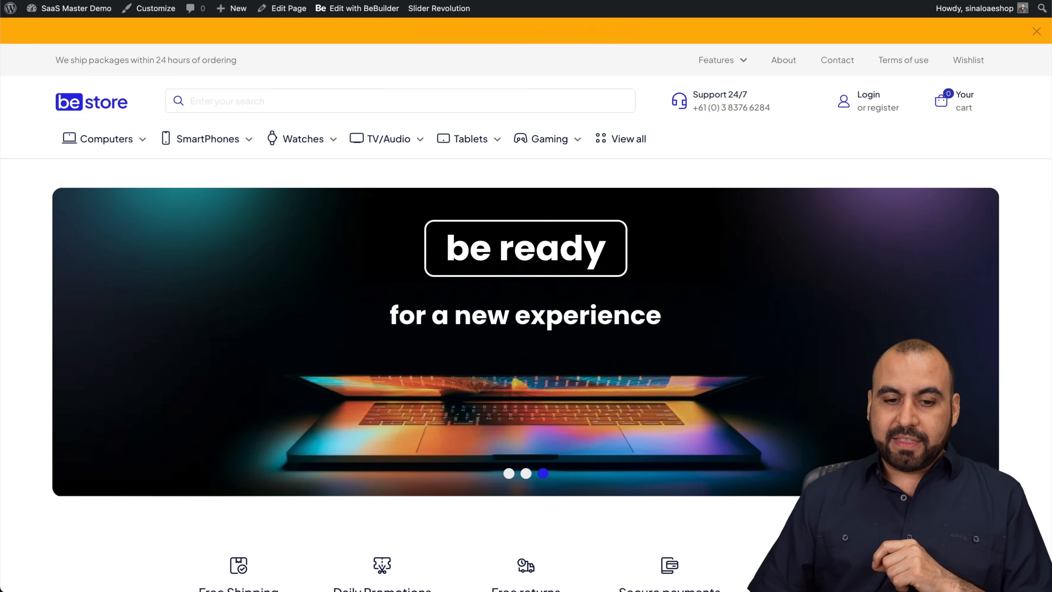
# Start a new live chat on the demo store's homepage and send the message "hi"
pyautogui.scroll(-2, 573, 342)
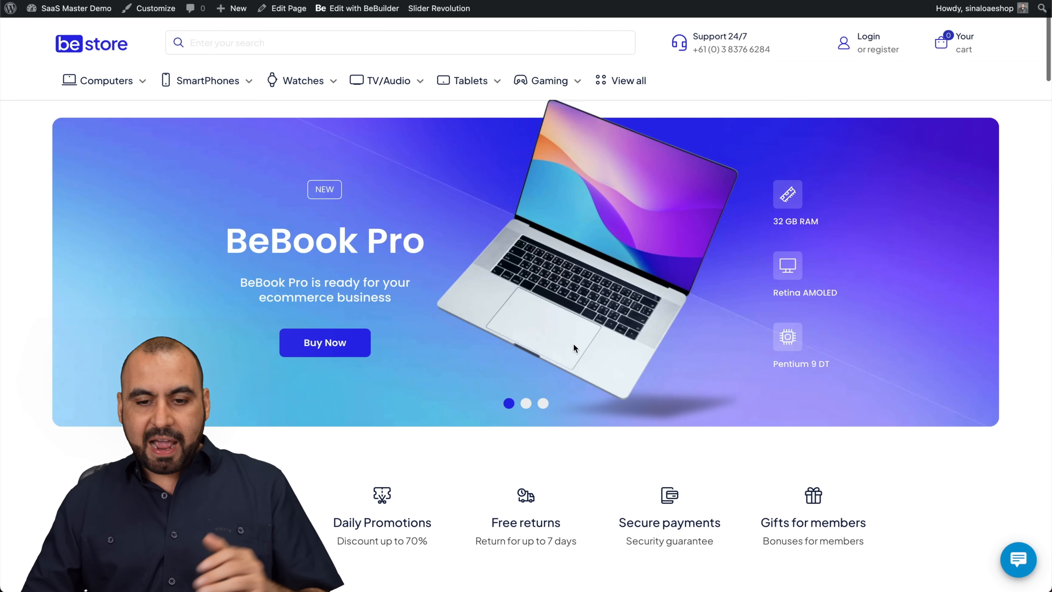
pyautogui.scroll(2, 572, 342)
pyautogui.click(1014, 564)
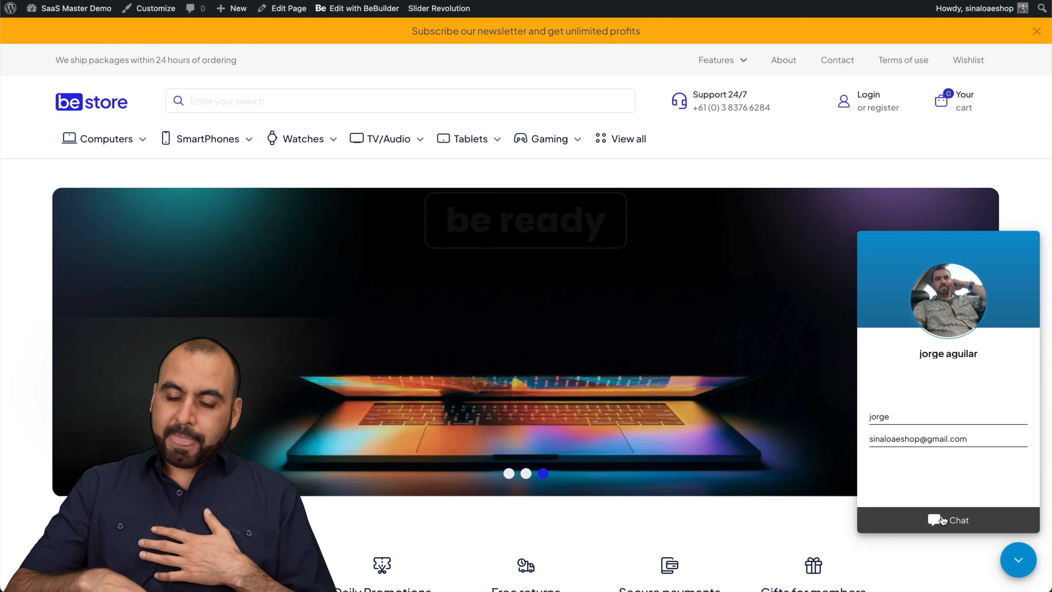
pyautogui.click(942, 519)
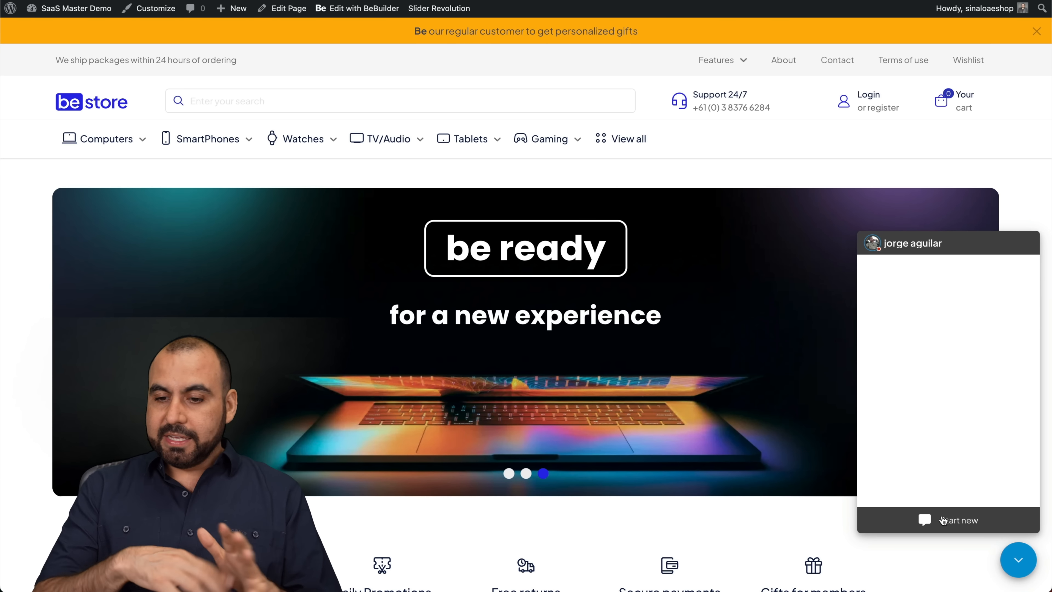
pyautogui.click(943, 519)
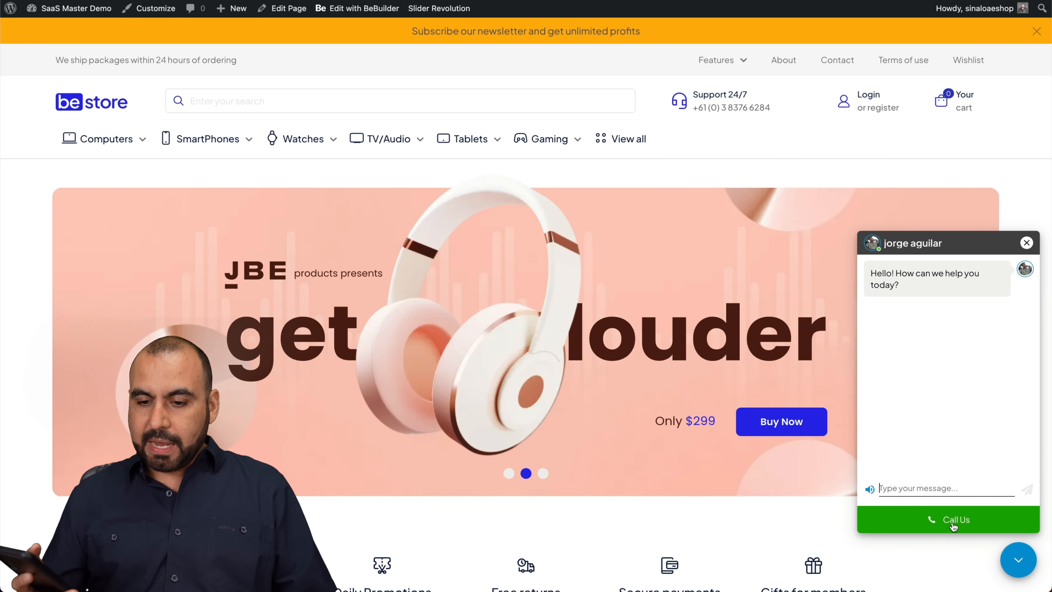
pyautogui.write('hi')
pyautogui.press('Return')
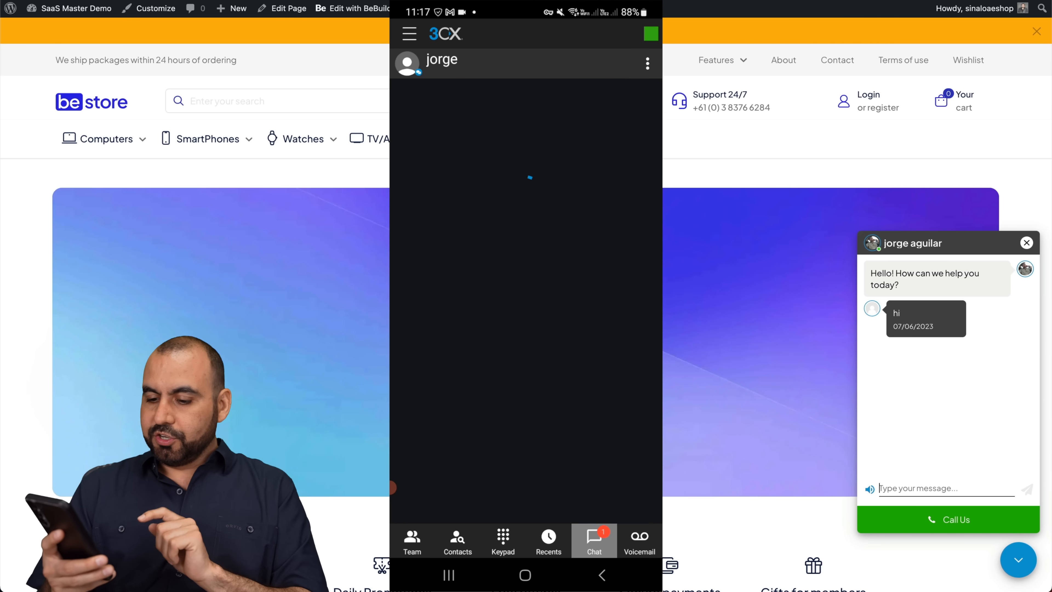
# Reply "Hello" to the visitor in the 3CX mobile app, and place and end a test call from the website chat widget
pyautogui.click(448, 506)
pyautogui.write('Hello')
pyautogui.click(646, 324)
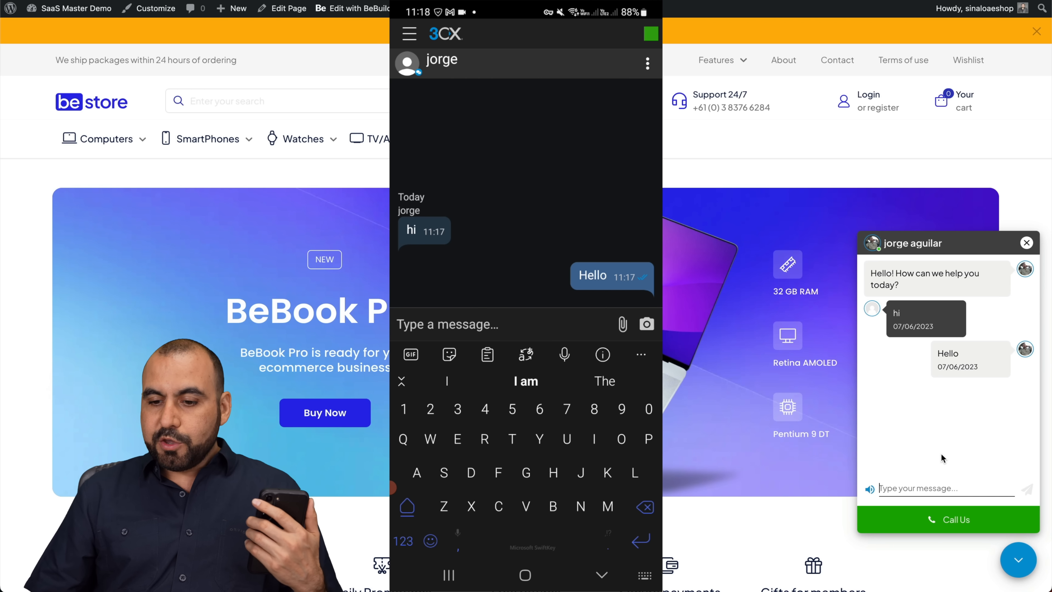
pyautogui.click(929, 521)
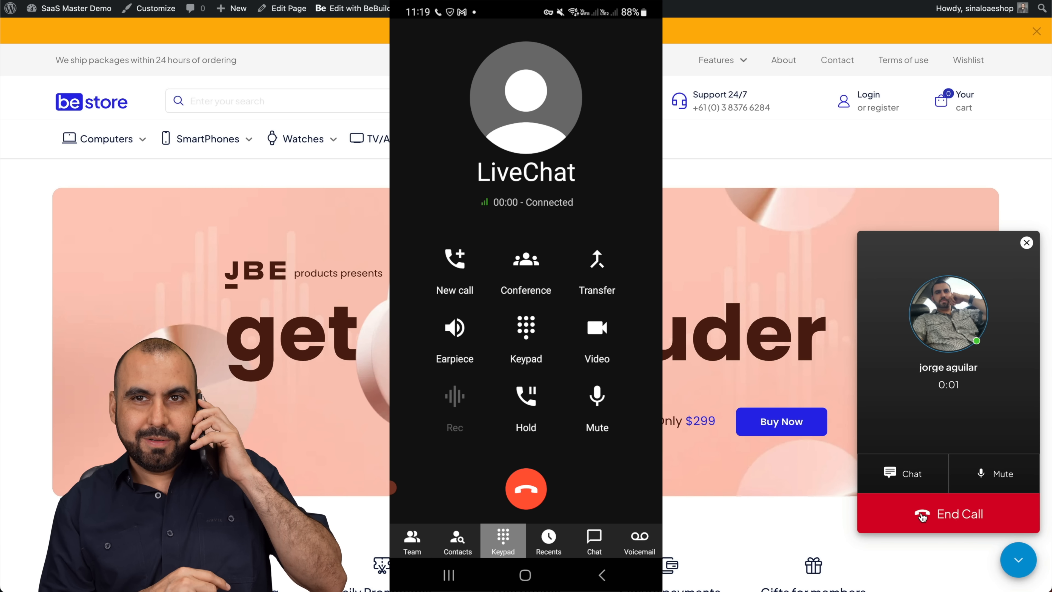
pyautogui.click(922, 516)
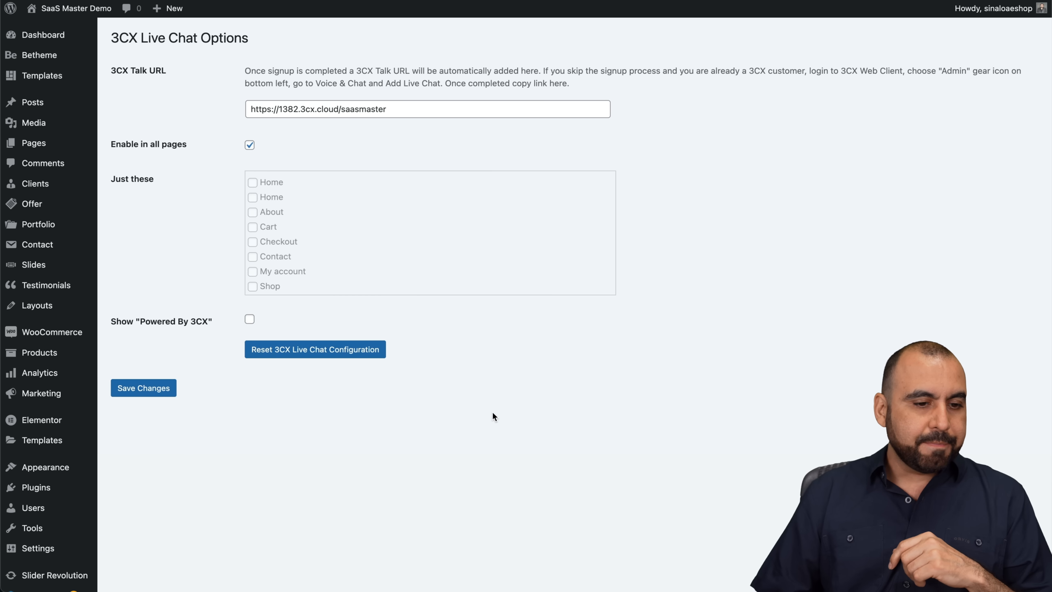
# Search for "3cx" among the installable plugins in the WordPress admin
pyautogui.click(49, 485)
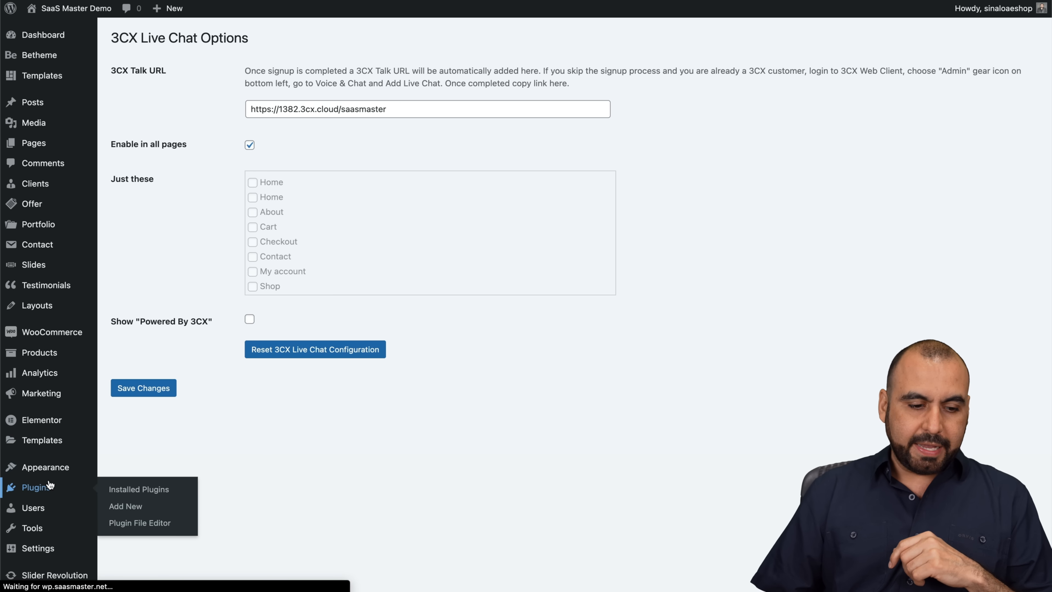
pyautogui.click(170, 43)
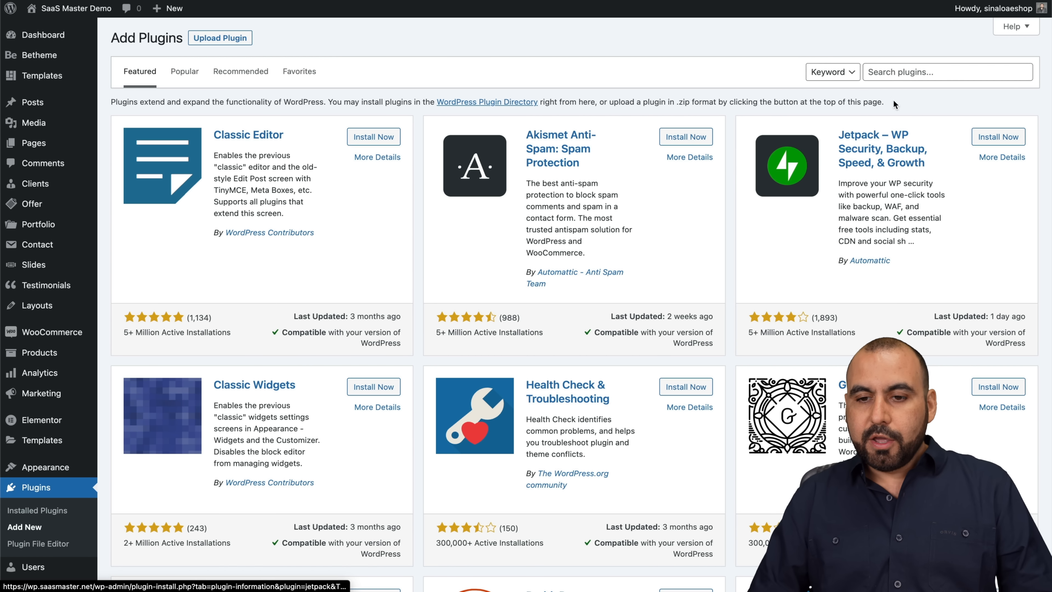
pyautogui.click(903, 72)
pyautogui.write('3cx')
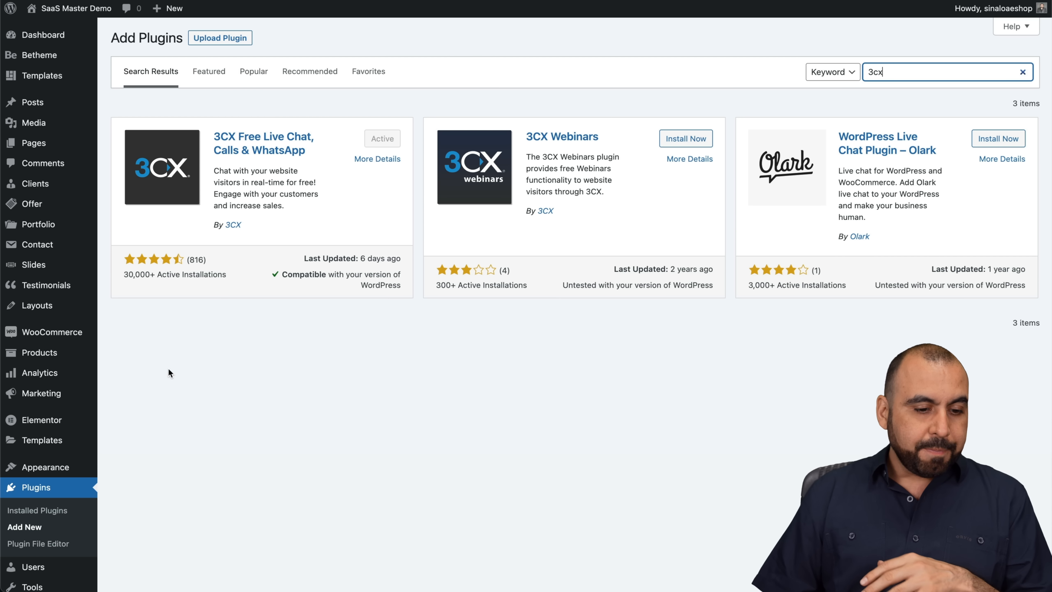
# Open the 3CX Live Chat plugin options and check the 3CX Talk URL
pyautogui.scroll(-3, 38, 472)
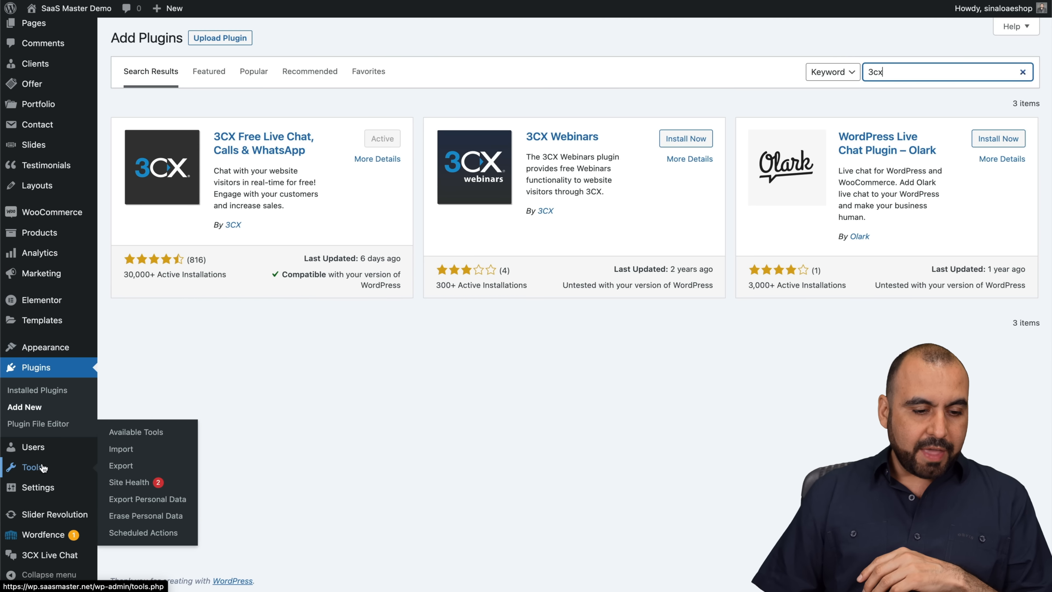
pyautogui.click(50, 554)
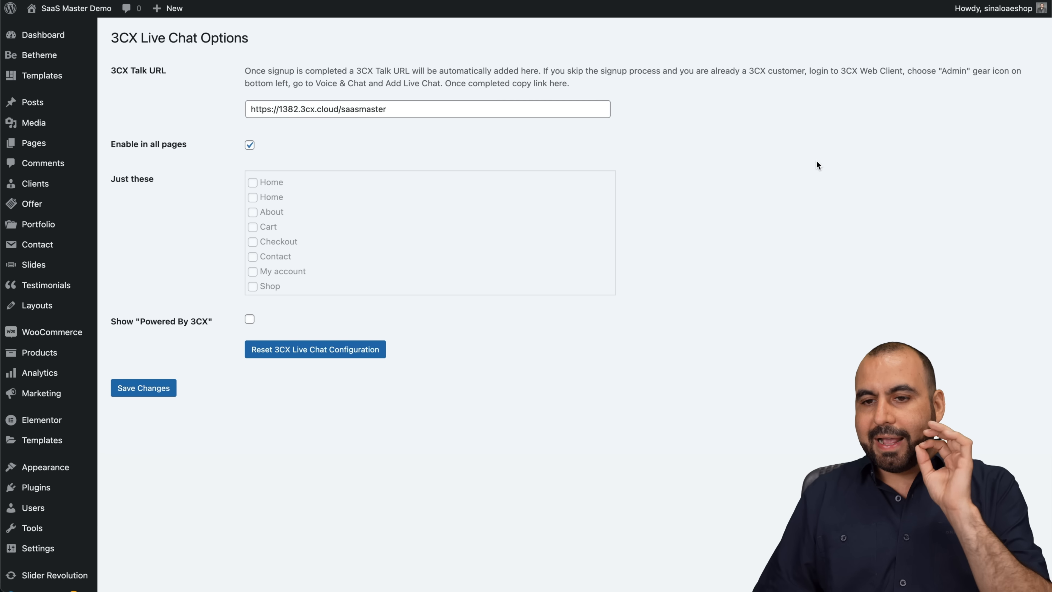
pyautogui.moveTo(248, 109); pyautogui.dragTo(464, 114)
pyautogui.click(469, 115)
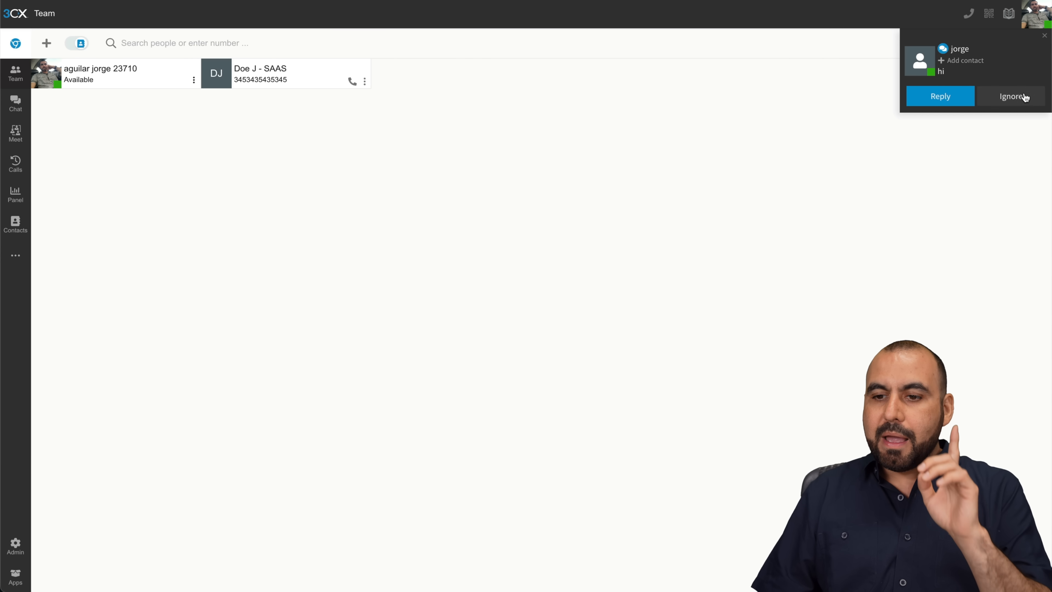
# In the 3CX web client, ignore the incoming chat and open the 3CX Live Chat entry of Voice & chat for editing
pyautogui.click(1012, 96)
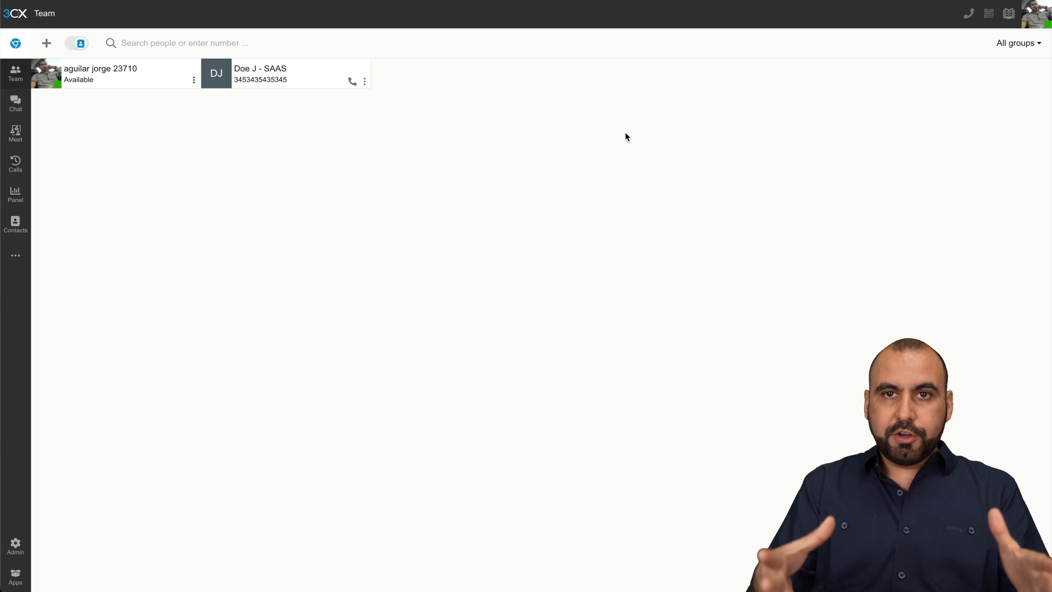
pyautogui.click(15, 545)
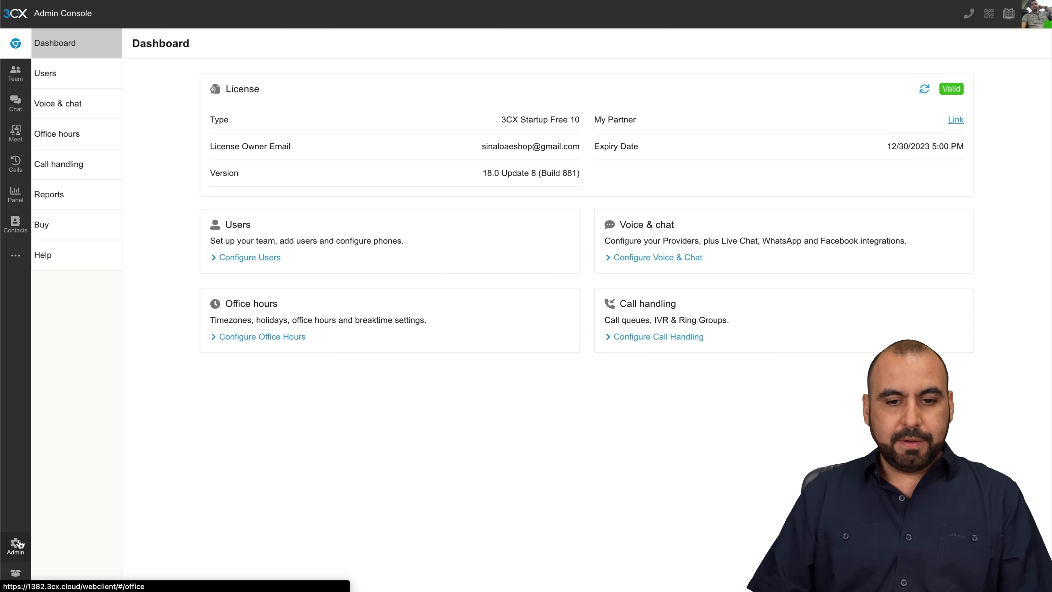
pyautogui.click(643, 260)
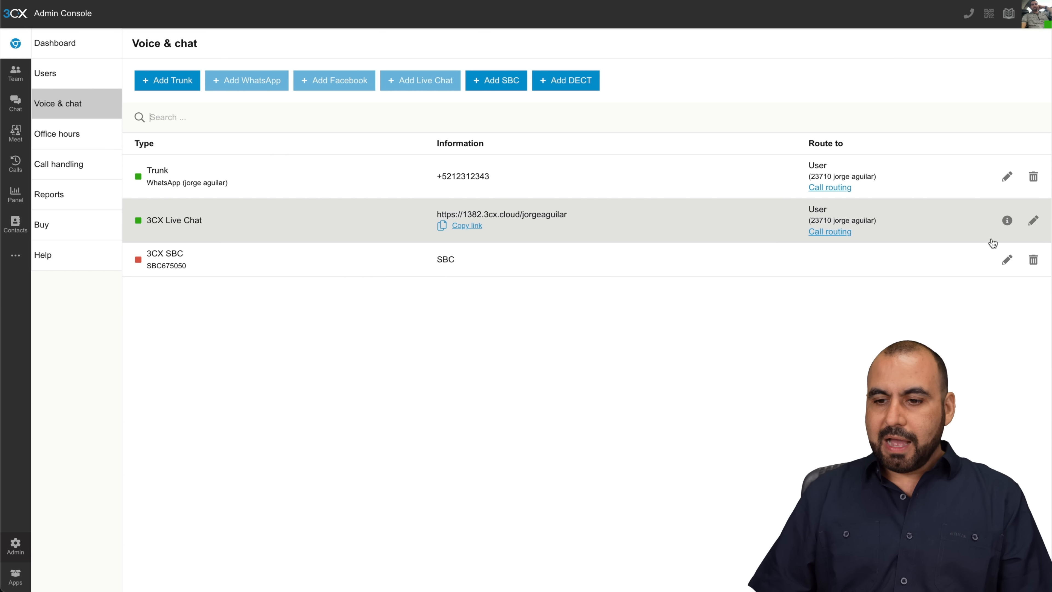
pyautogui.click(1033, 220)
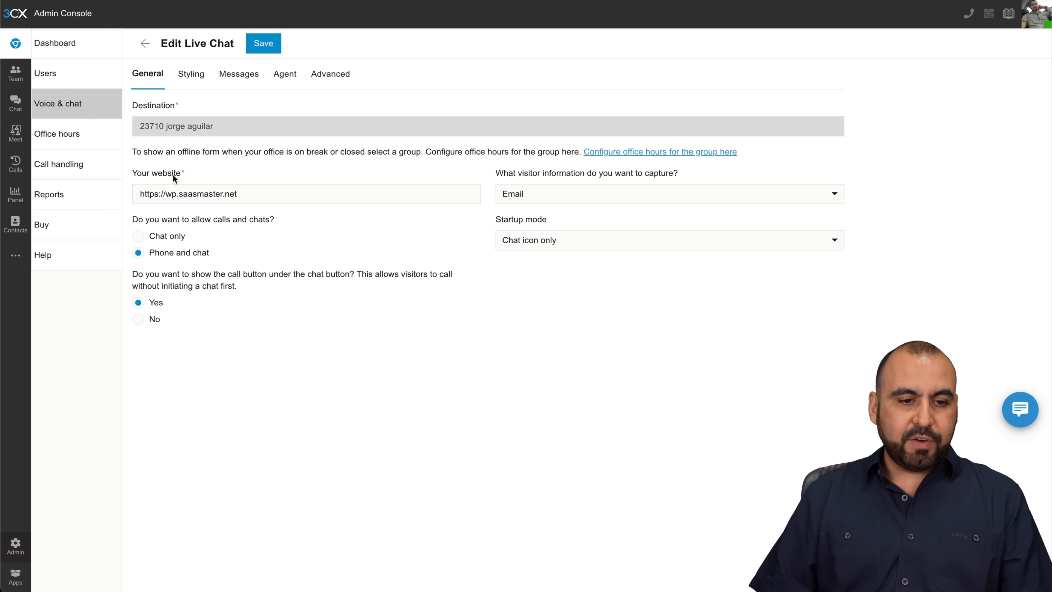
# Review the live chat's general settings and styling, including the website address, visitor information choices and chat box animation options
pyautogui.moveTo(138, 194); pyautogui.dragTo(258, 193)
pyautogui.click(276, 194)
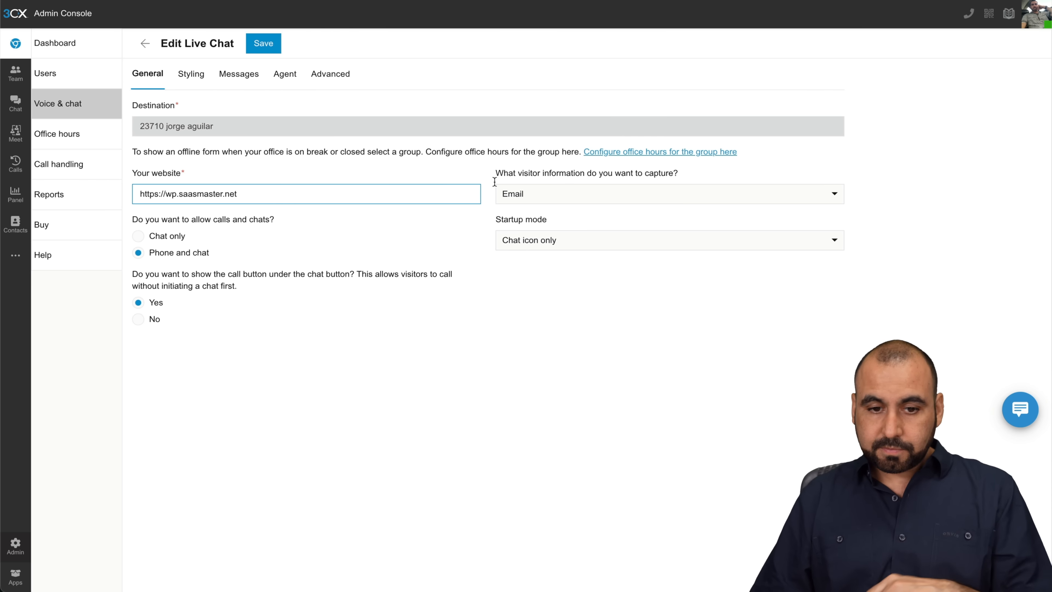
pyautogui.click(630, 191)
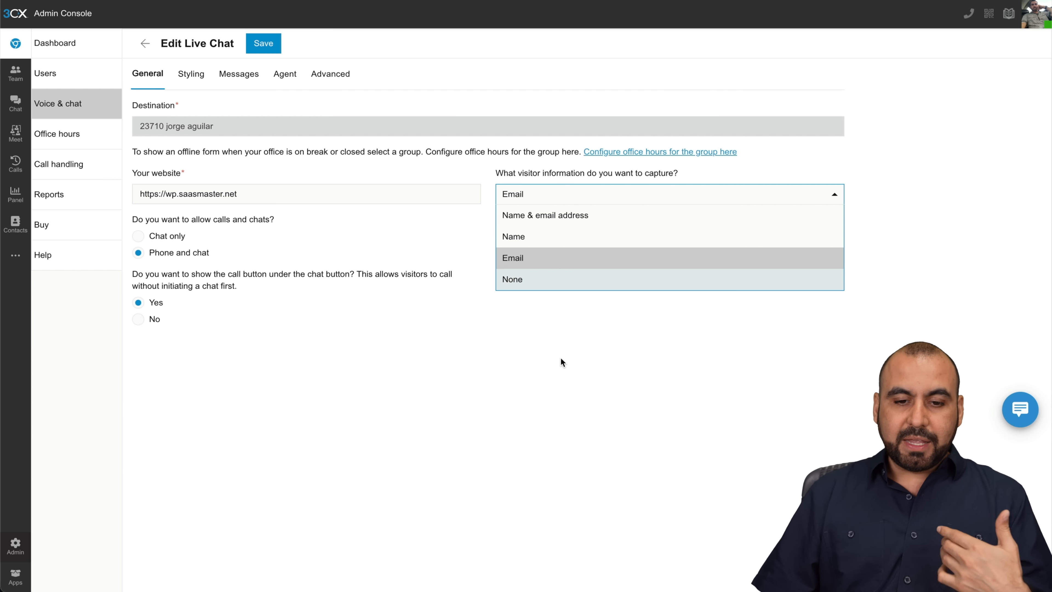
pyautogui.click(595, 338)
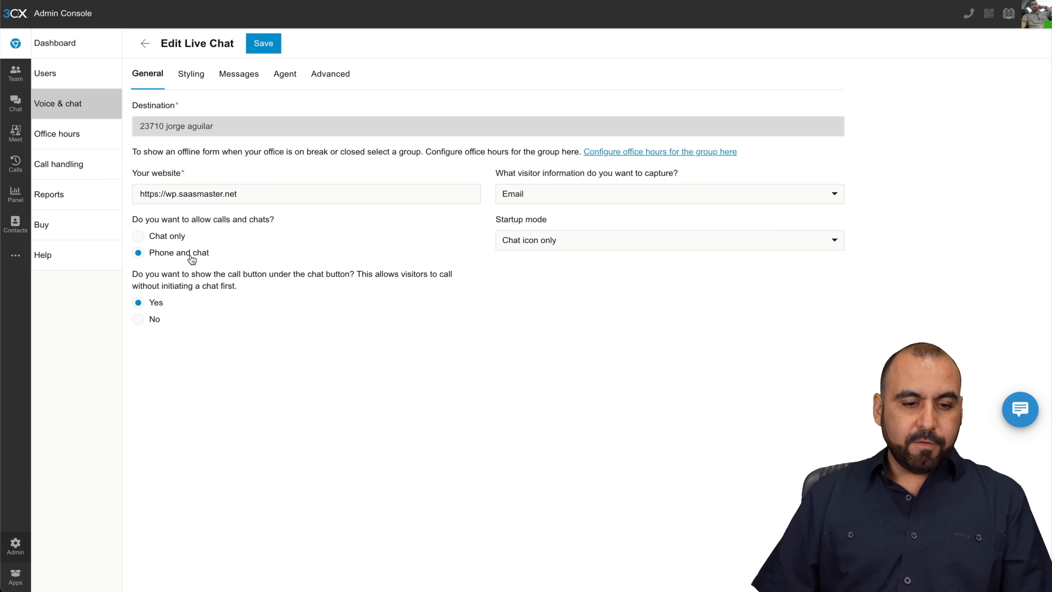
pyautogui.click(185, 74)
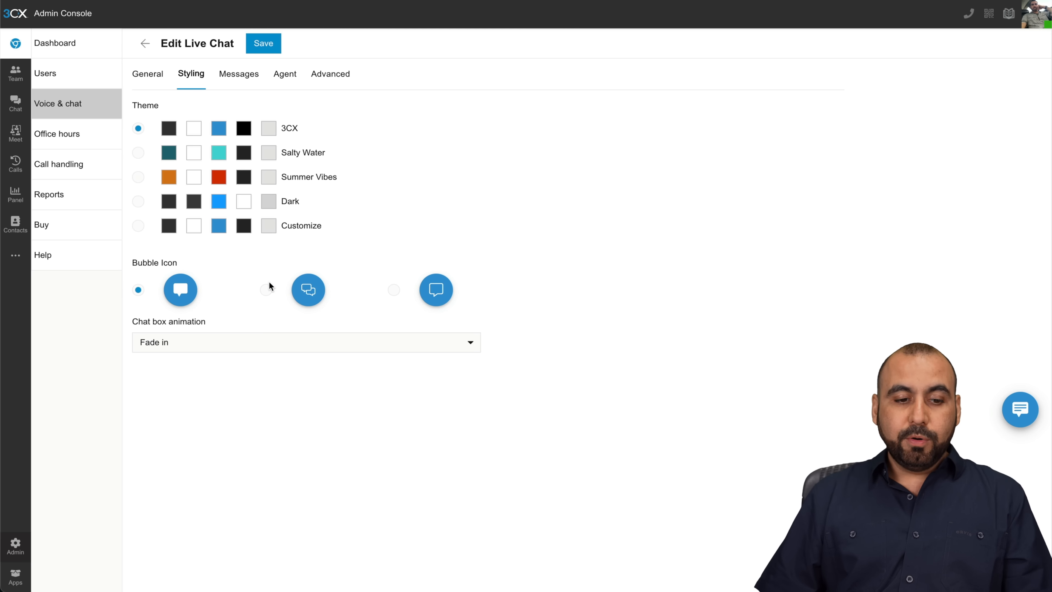
pyautogui.click(206, 345)
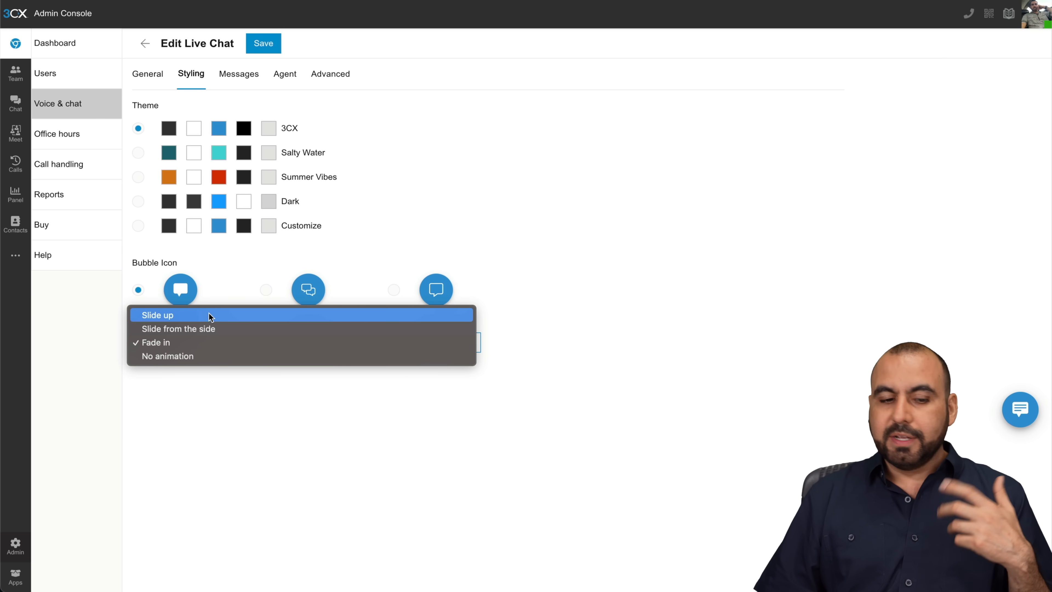
pyautogui.click(307, 402)
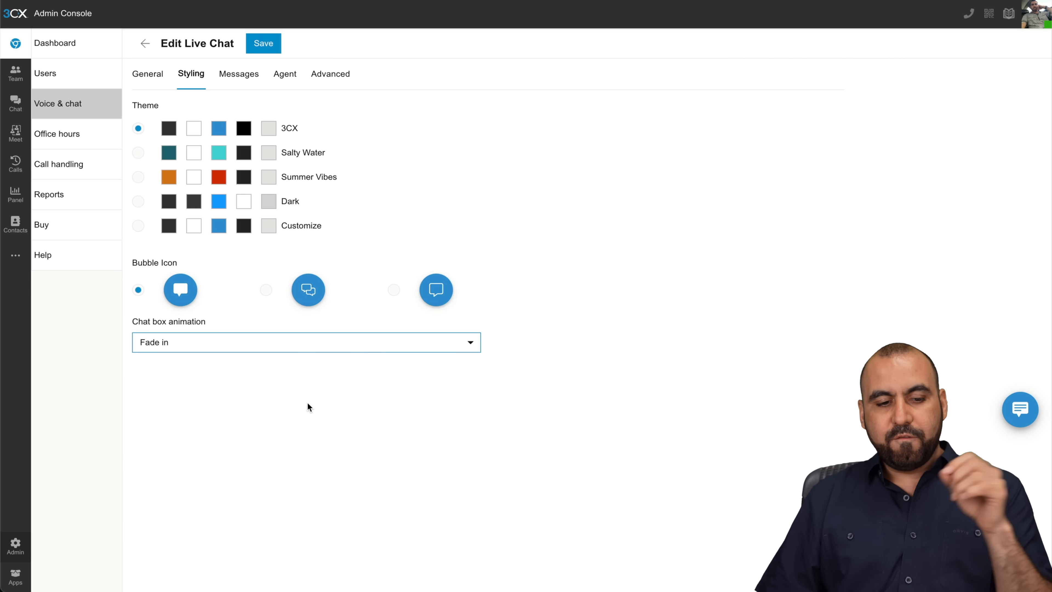
# Review the live chat's message and agent settings, including interface languages, agent information in the chat box and default agent name
pyautogui.click(238, 76)
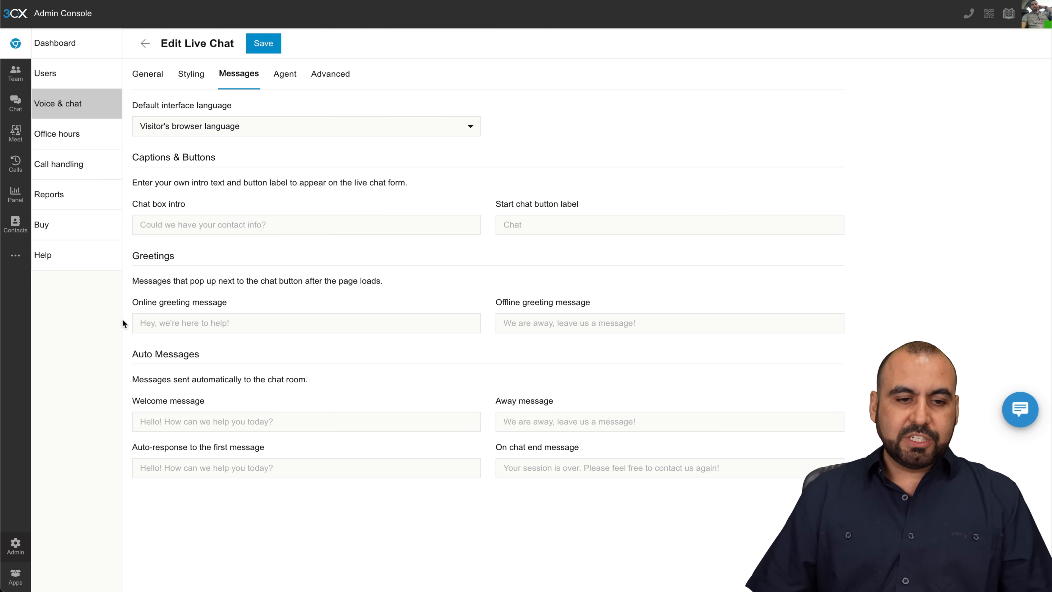
pyautogui.click(265, 126)
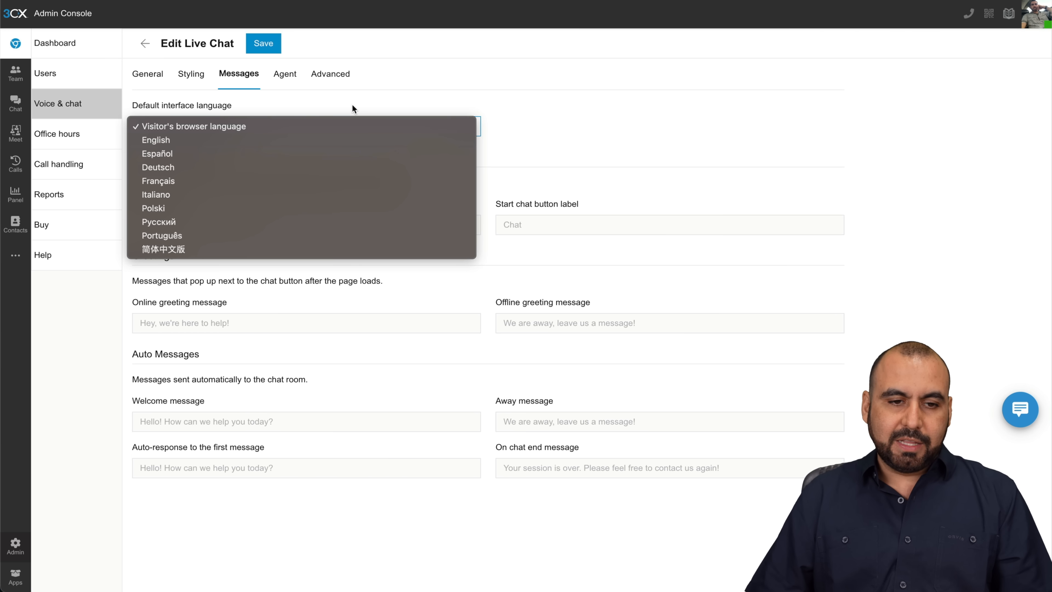
pyautogui.click(360, 100)
pyautogui.click(284, 76)
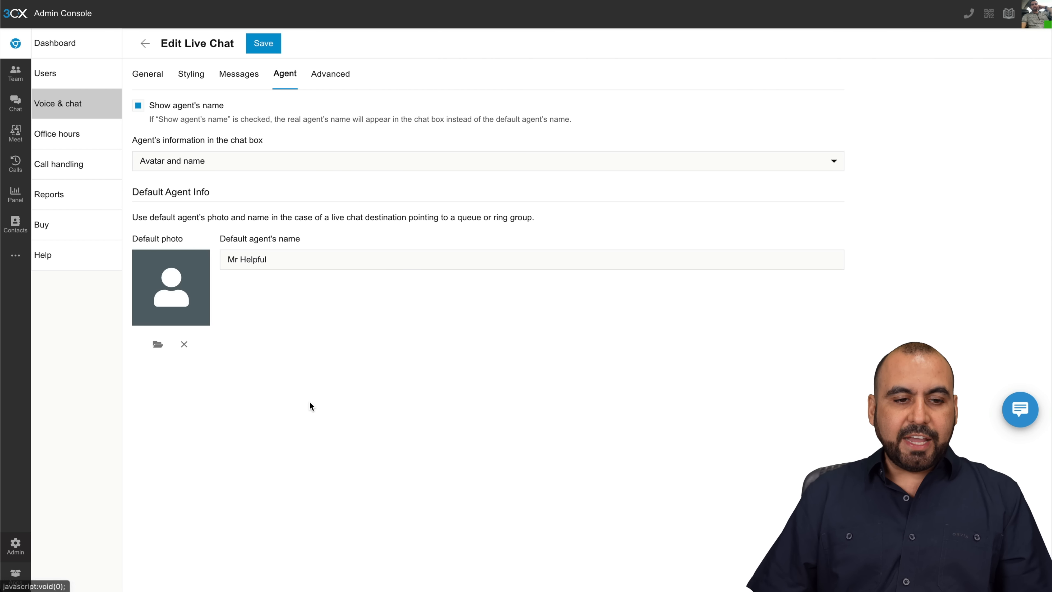
pyautogui.click(202, 153)
pyautogui.click(219, 168)
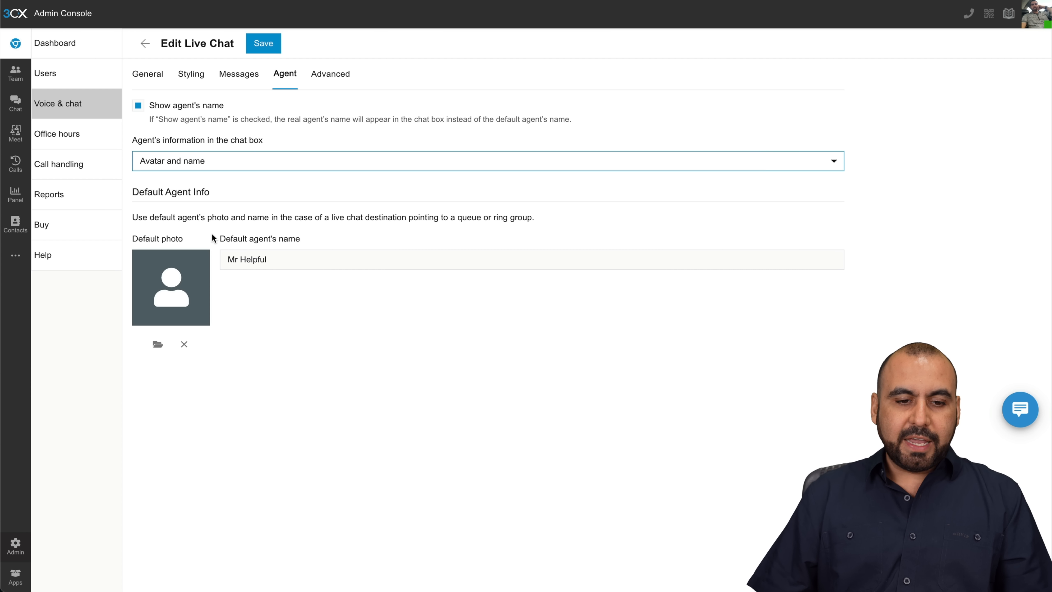
pyautogui.click(222, 259)
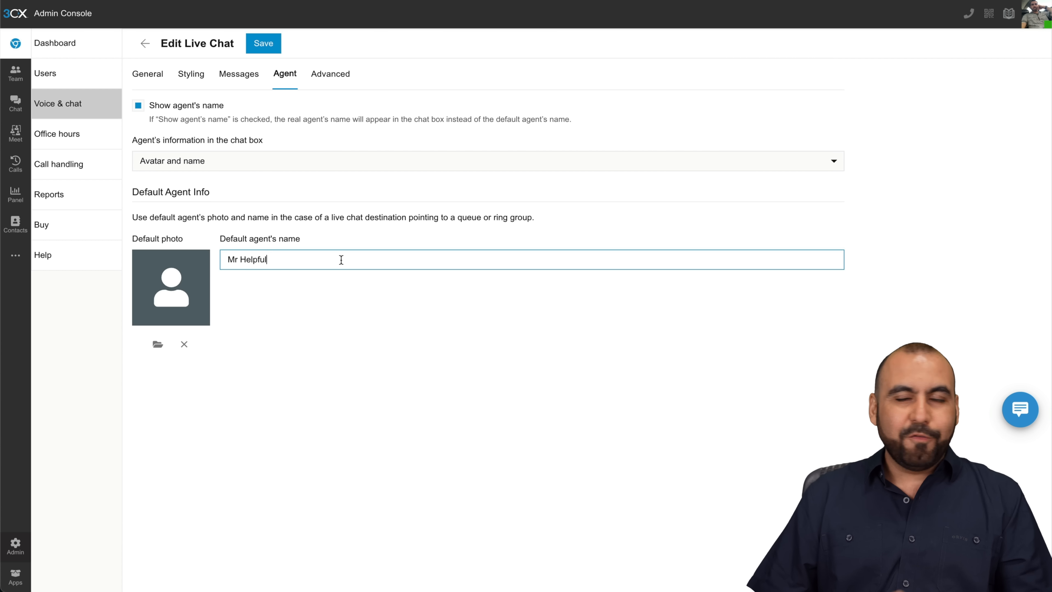
# Enable calls to a queue or ring group when no agent is handling the chat
pyautogui.click(343, 82)
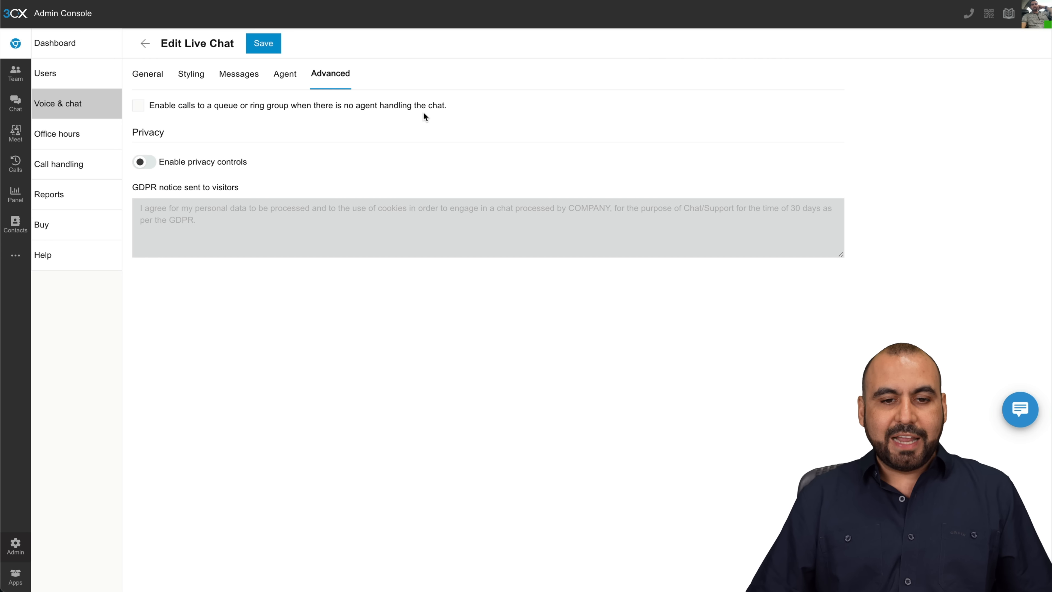
pyautogui.click(139, 107)
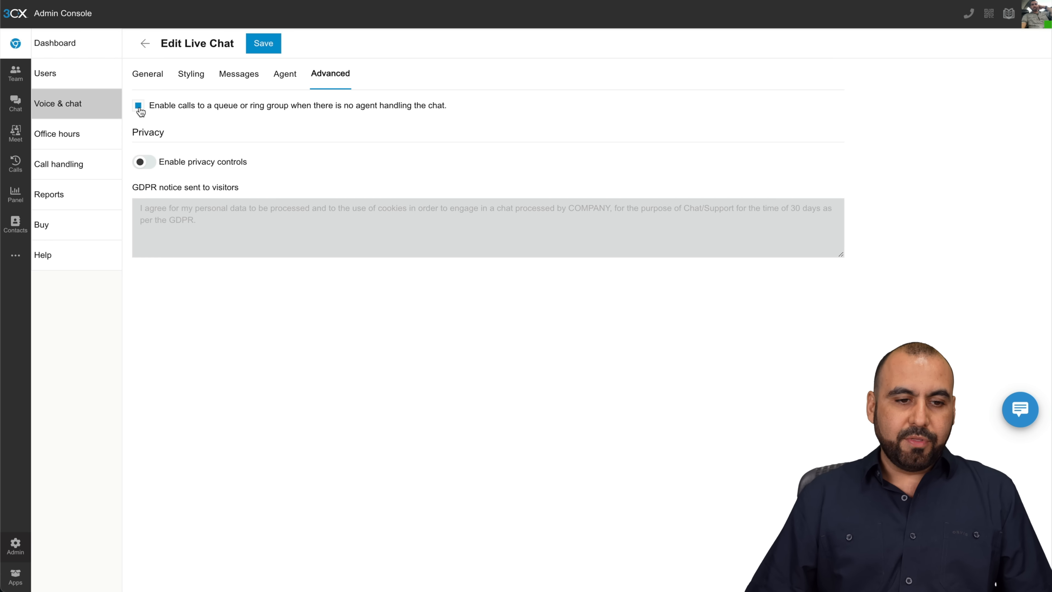
pyautogui.click(146, 162)
pyautogui.click(159, 218)
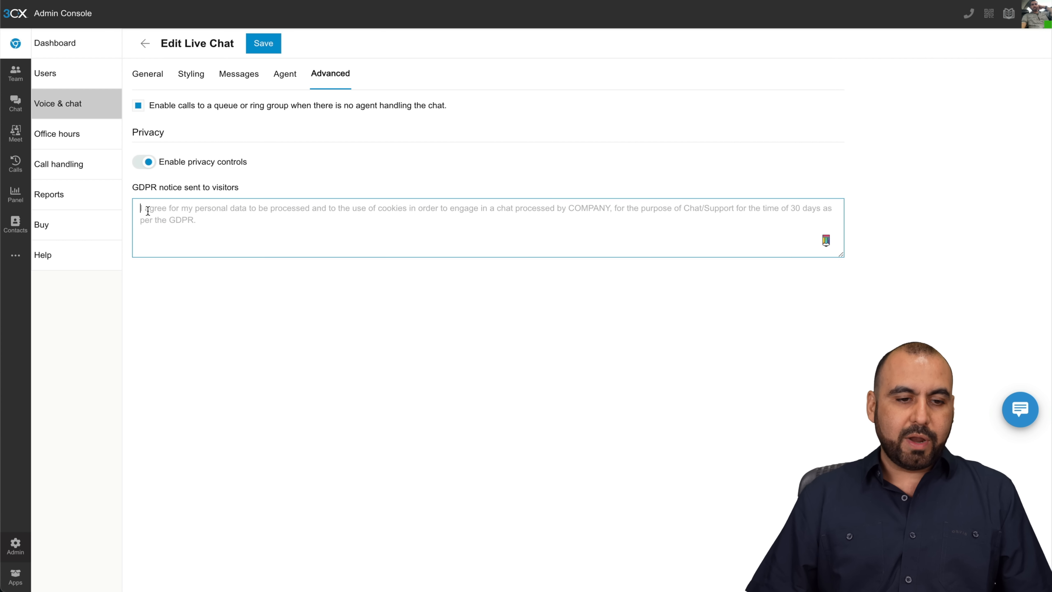
pyautogui.click(145, 162)
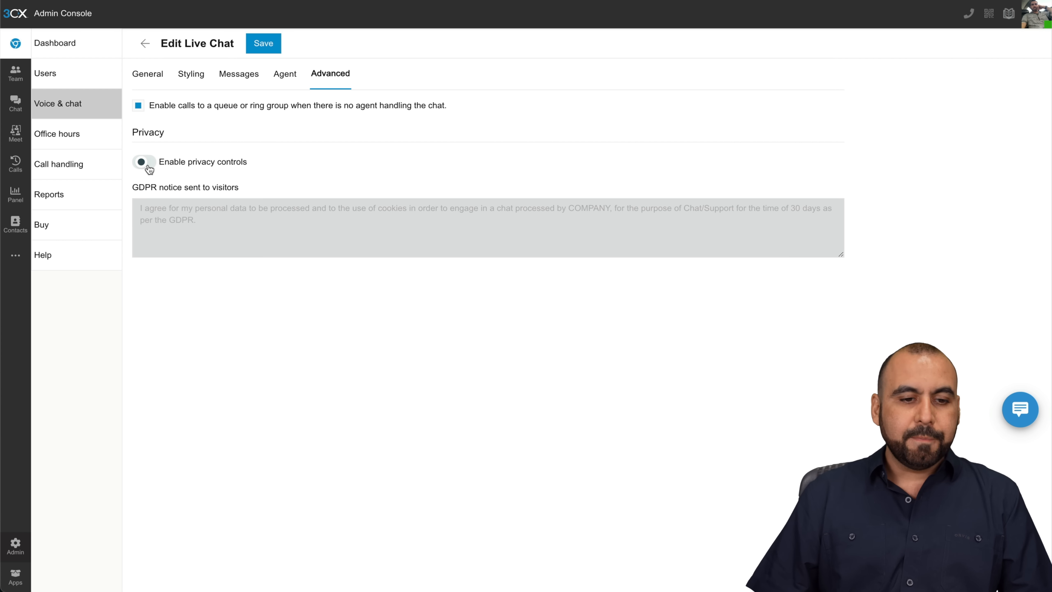
# Review the office hours settings, including weekly hours, break hours, call and message routing, holidays and time zone
pyautogui.click(101, 145)
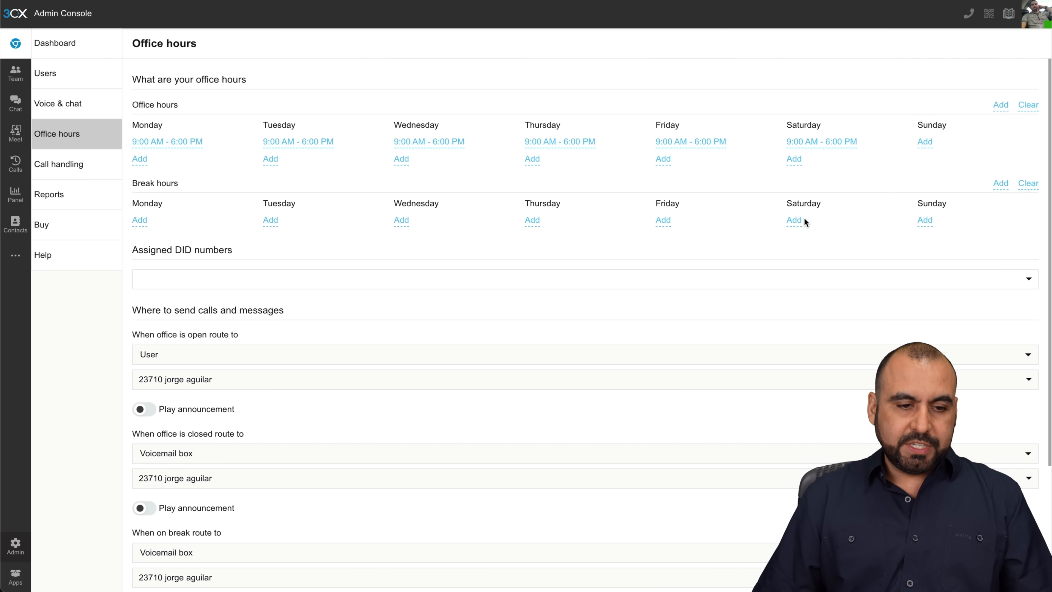
pyautogui.scroll(-2, 296, 299)
pyautogui.scroll(-1, 296, 299)
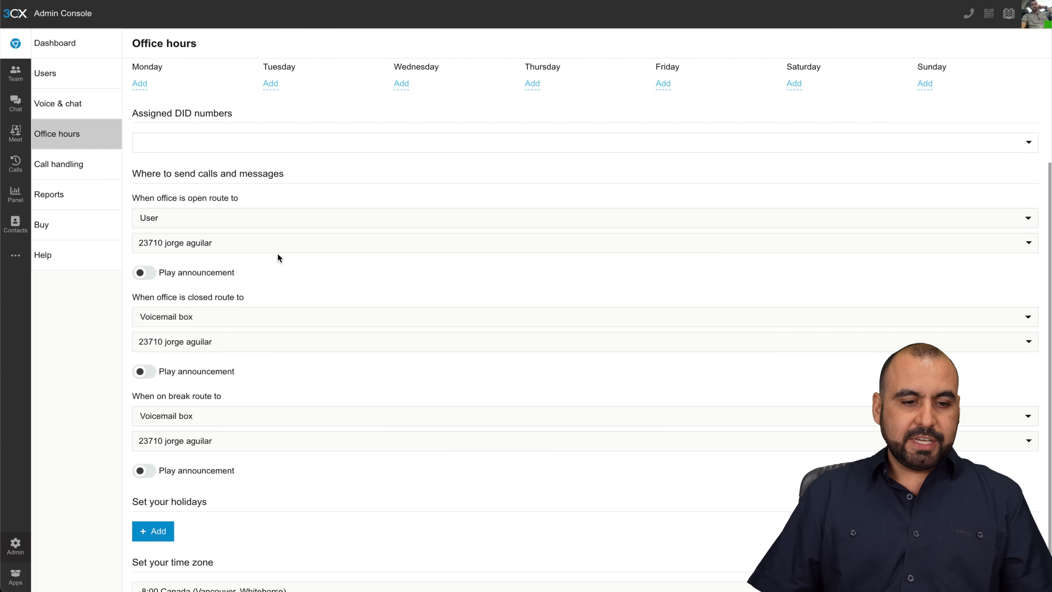
pyautogui.scroll(-1, 277, 256)
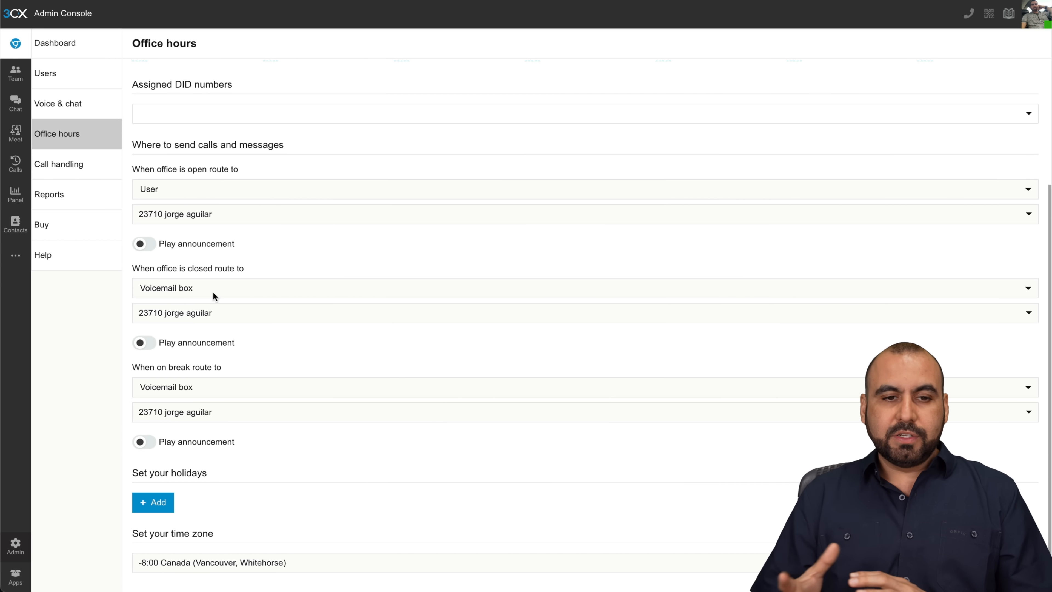
pyautogui.moveTo(133, 368); pyautogui.dragTo(219, 366)
pyautogui.click(239, 366)
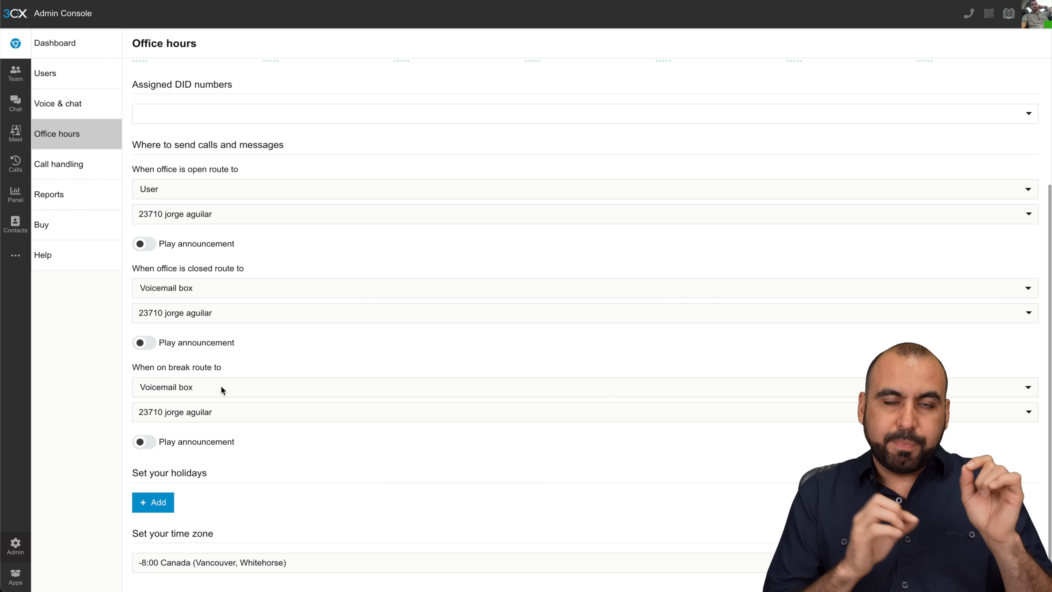
pyautogui.scroll(5, 221, 386)
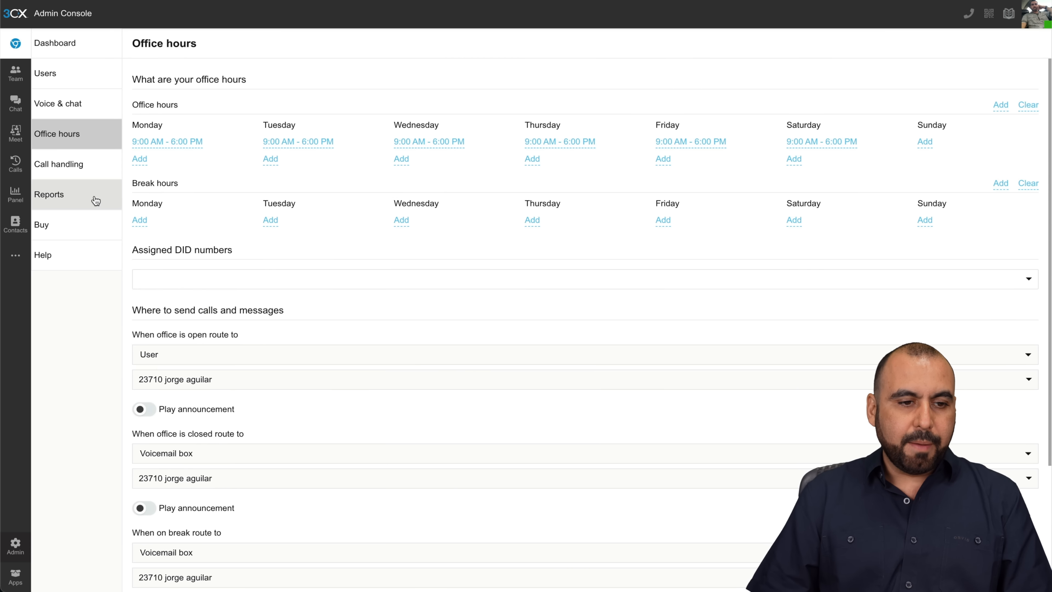
# Review the call handling list, the available reports and the license details, including the license type
pyautogui.click(75, 165)
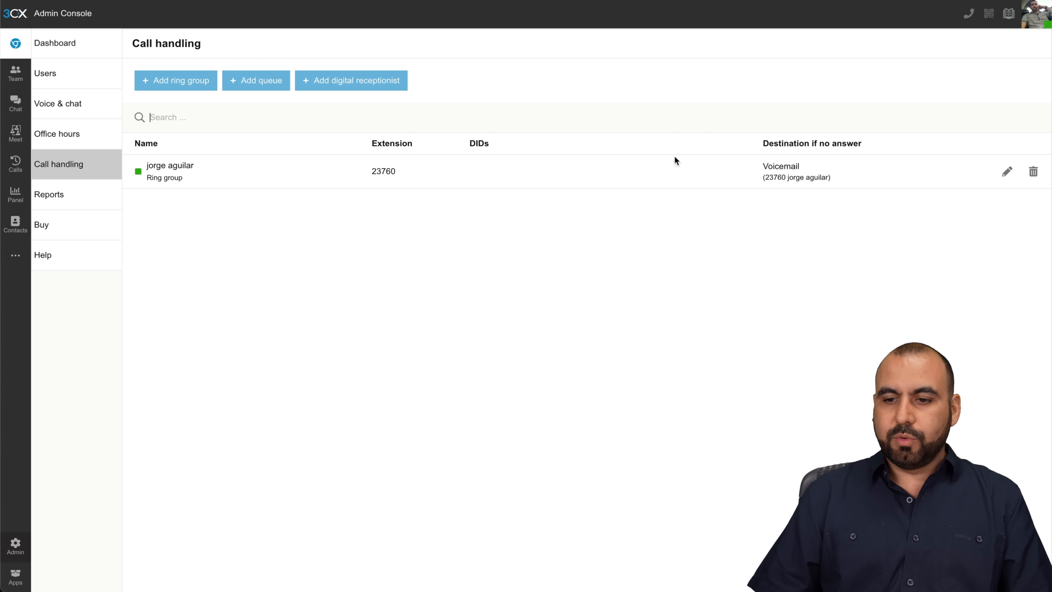
pyautogui.click(99, 200)
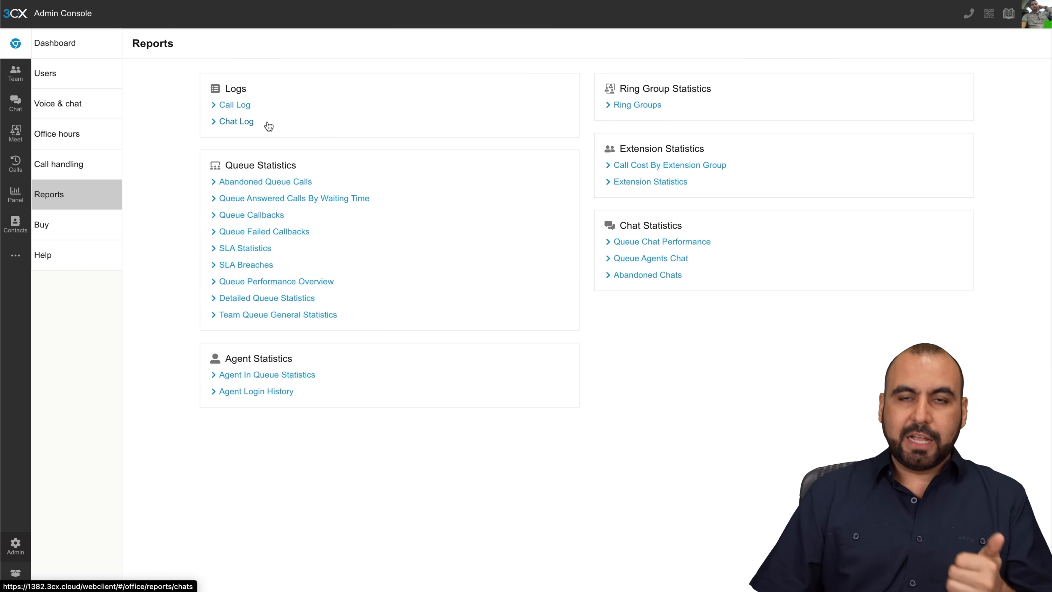
pyautogui.click(95, 222)
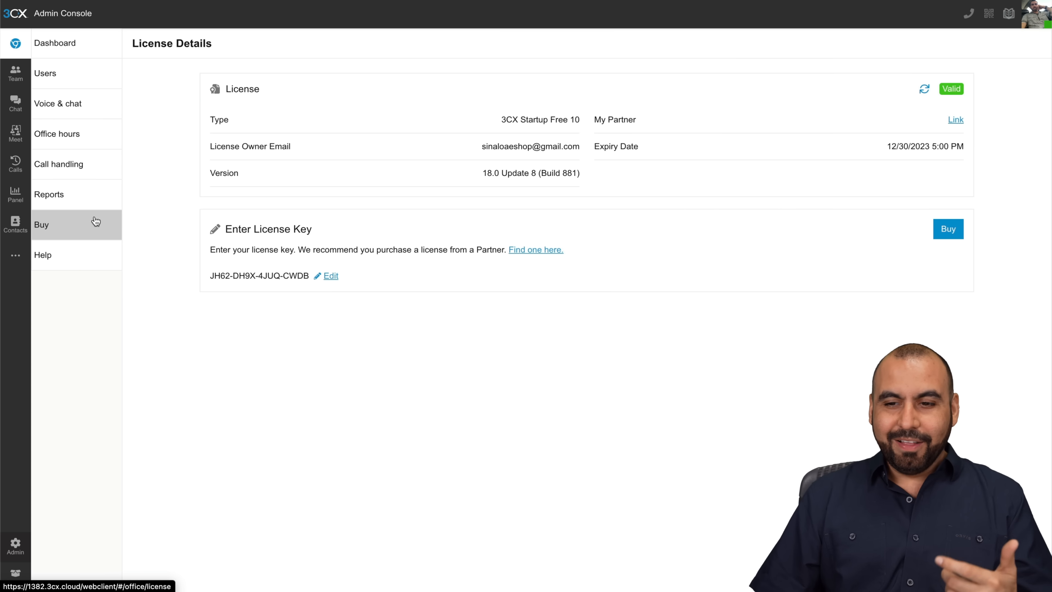
pyautogui.moveTo(500, 119); pyautogui.dragTo(581, 134)
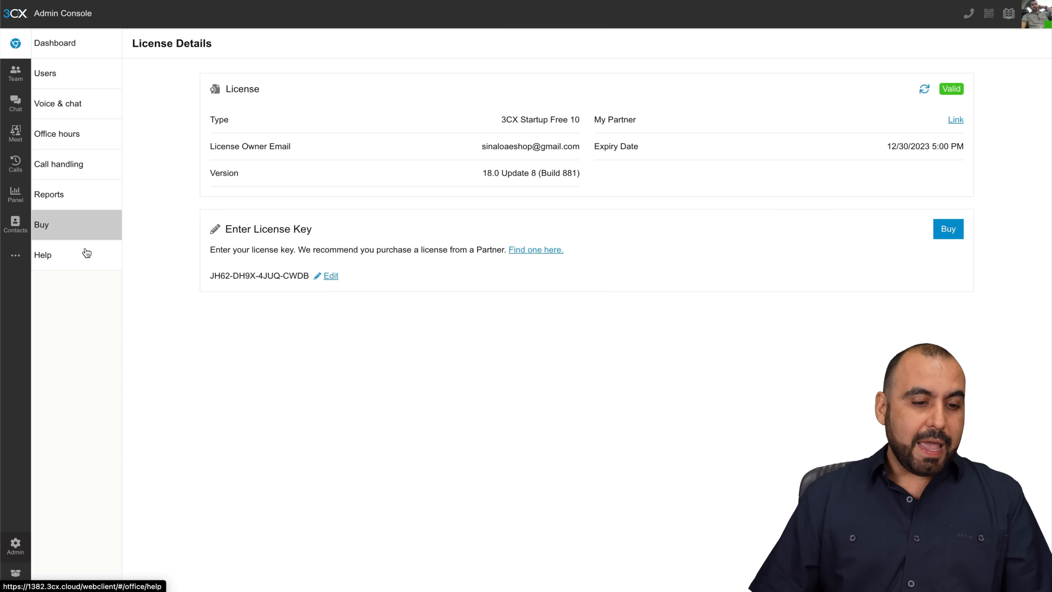
# View the team overview, inspect the details and interaction history of the SAAS contact, and return to the team
pyautogui.click(15, 72)
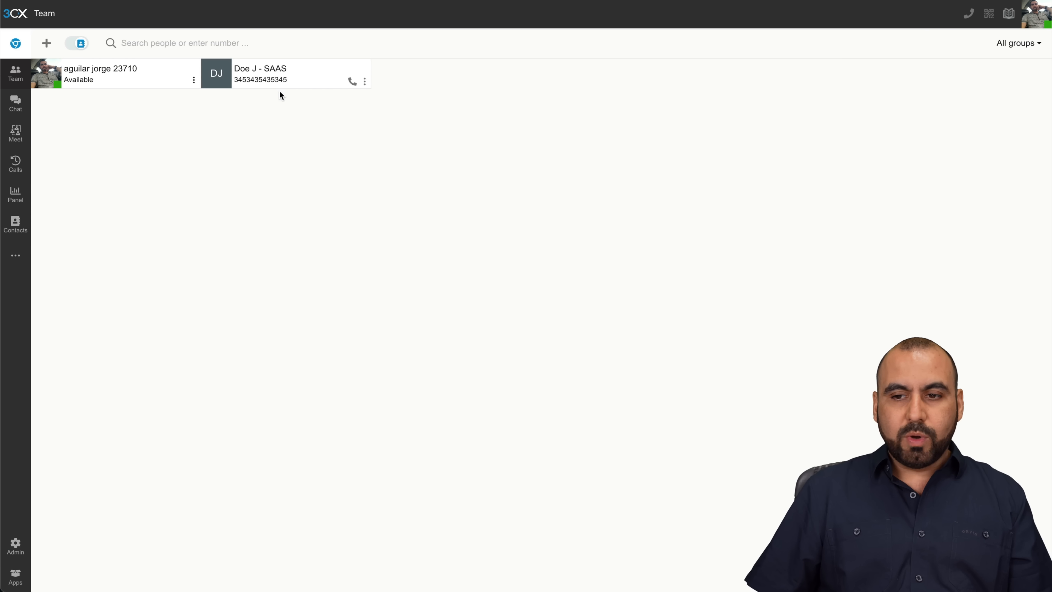
pyautogui.click(272, 73)
pyautogui.moveTo(318, 229); pyautogui.dragTo(1048, 236)
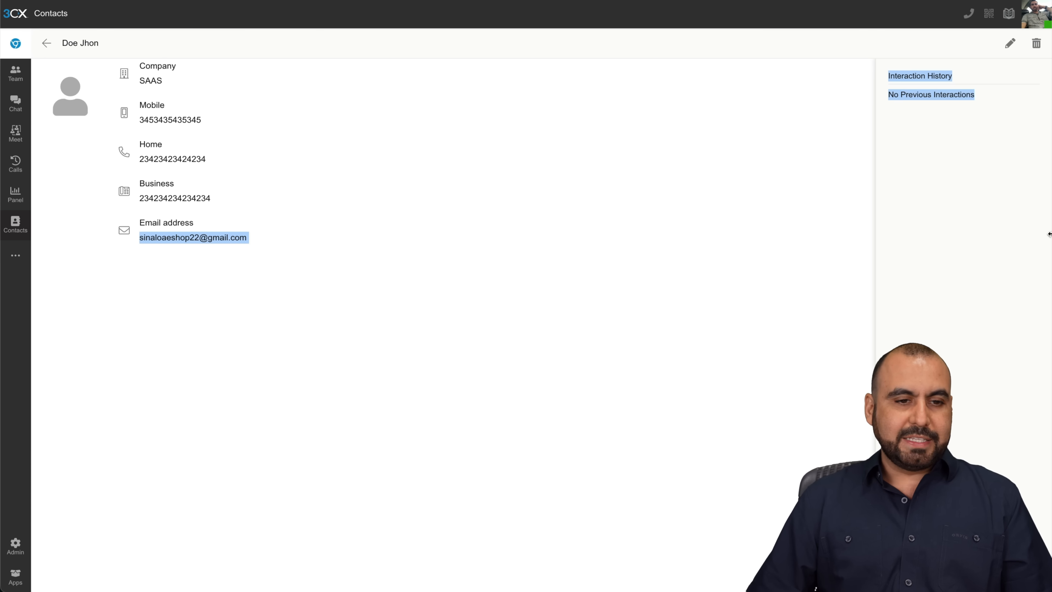
pyautogui.click(965, 180)
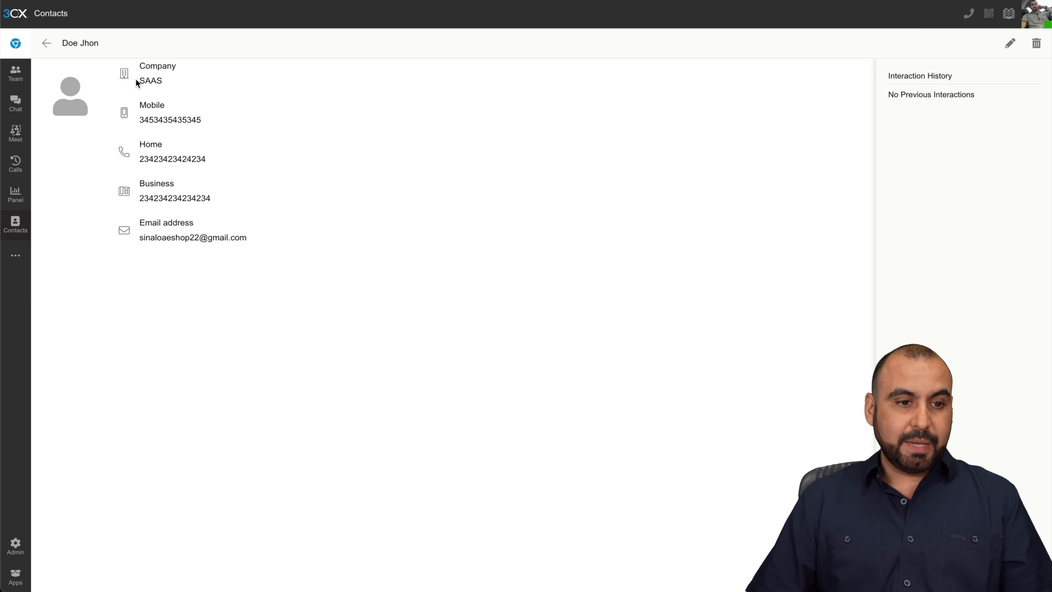
pyautogui.click(46, 43)
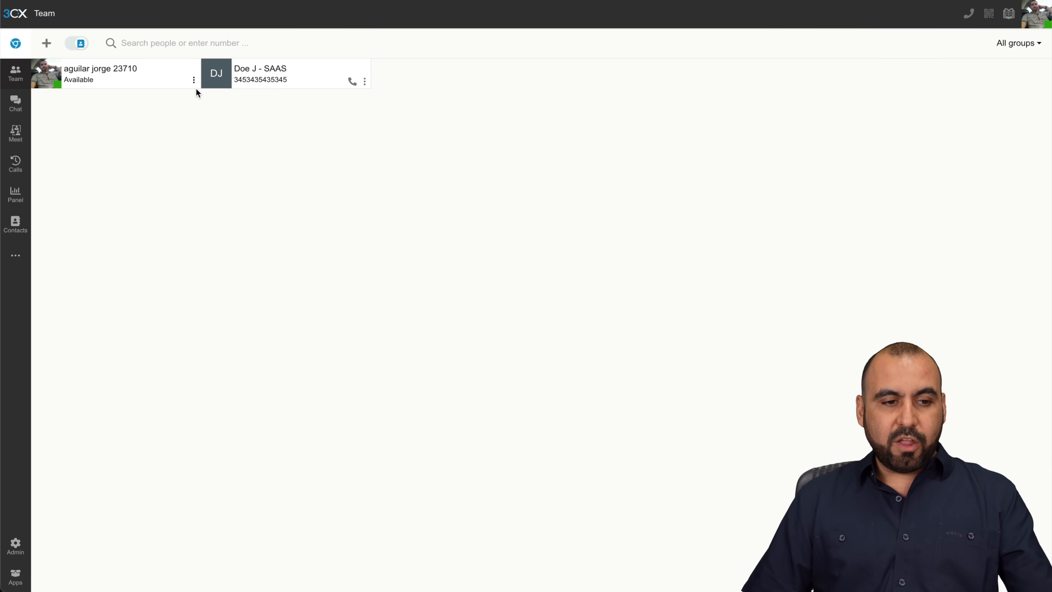
# Open the latest conversation among the chats, and end that chat session from the store website's chat box
pyautogui.click(14, 112)
pyautogui.click(109, 77)
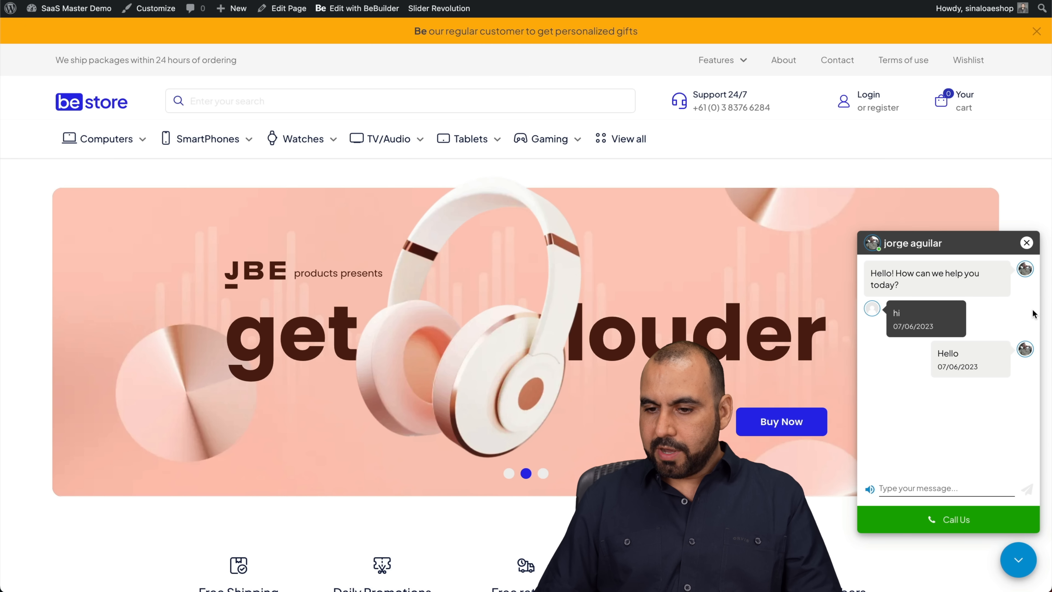
pyautogui.click(1026, 244)
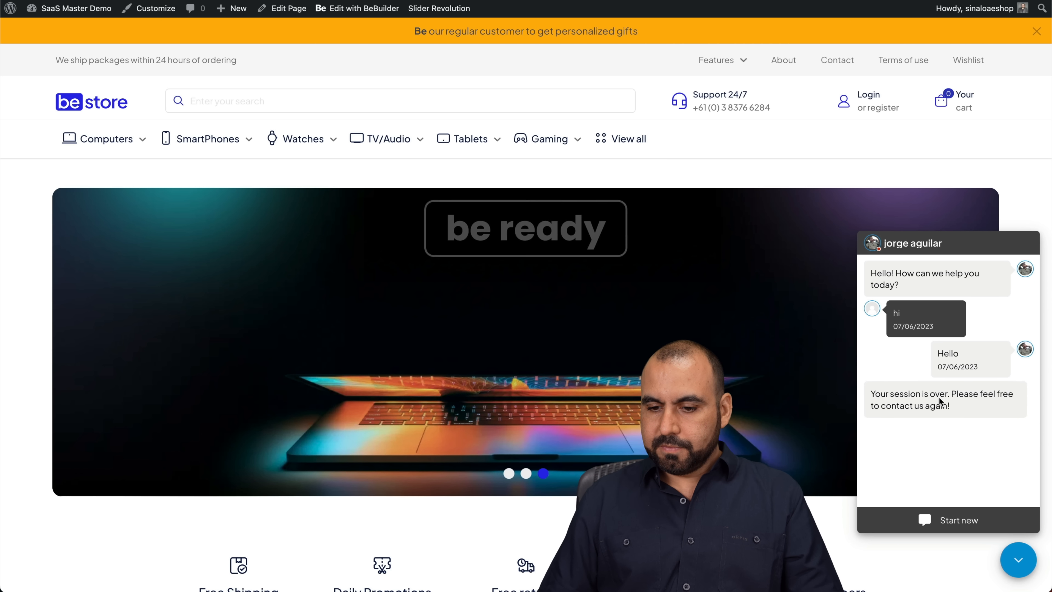
# Start a new chat on the store website with the prefilled visitor details and send the message "asdfsfgd"
pyautogui.click(946, 519)
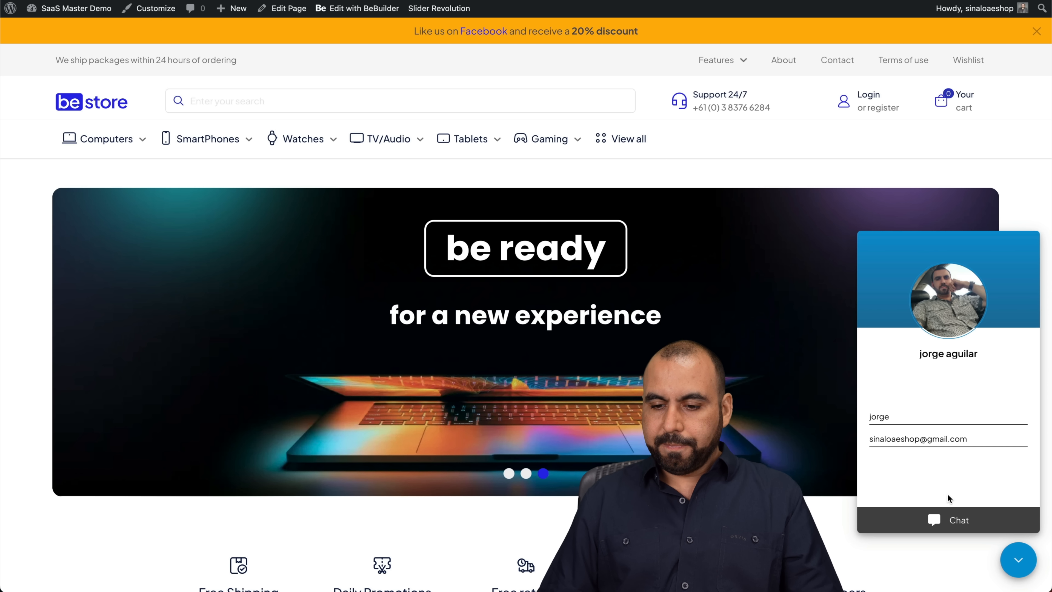
pyautogui.click(966, 519)
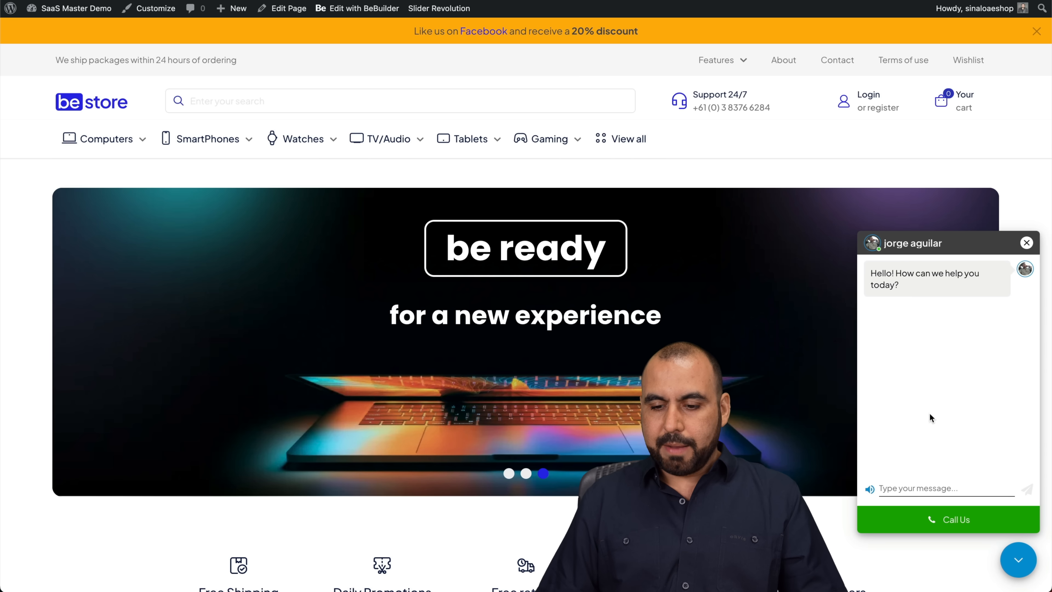
pyautogui.write('asdfsfgd')
pyautogui.press('Return')
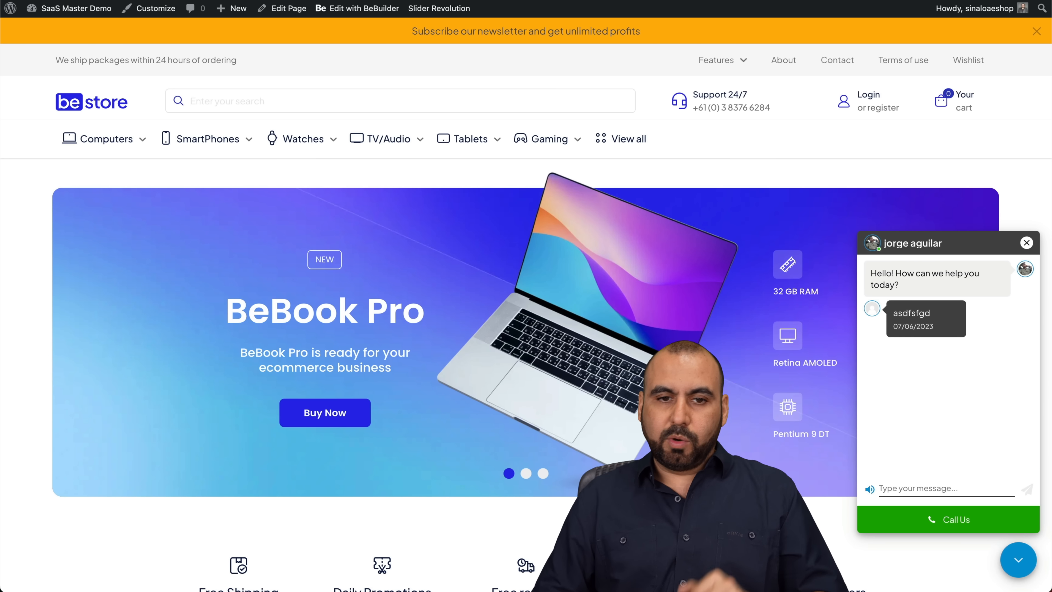
# Switch to the 3CX web client, open the new visitor conversation and reply "hello"
pyautogui.click(721, 0)
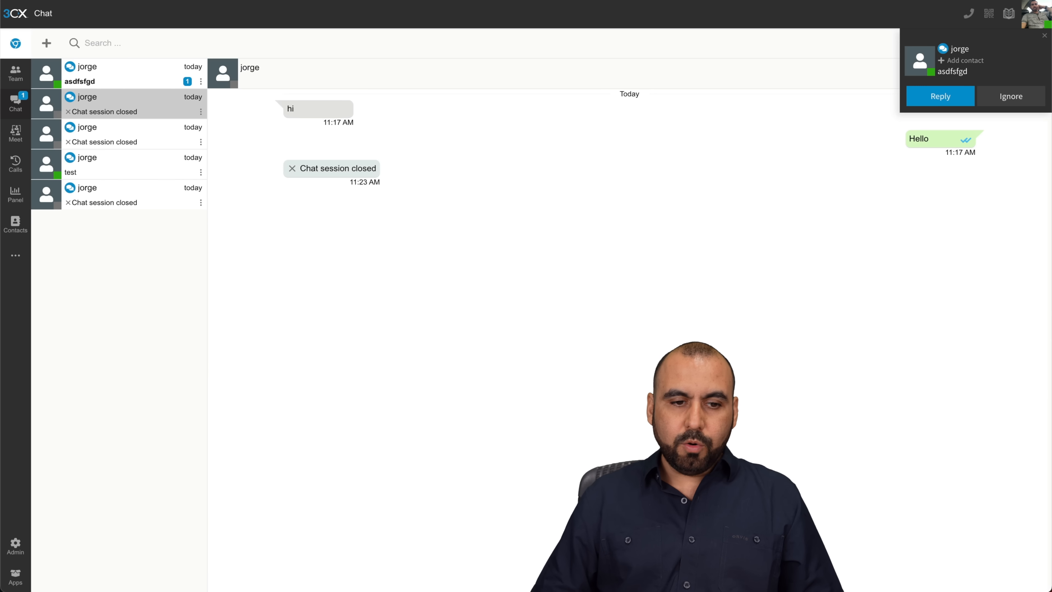
pyautogui.click(124, 68)
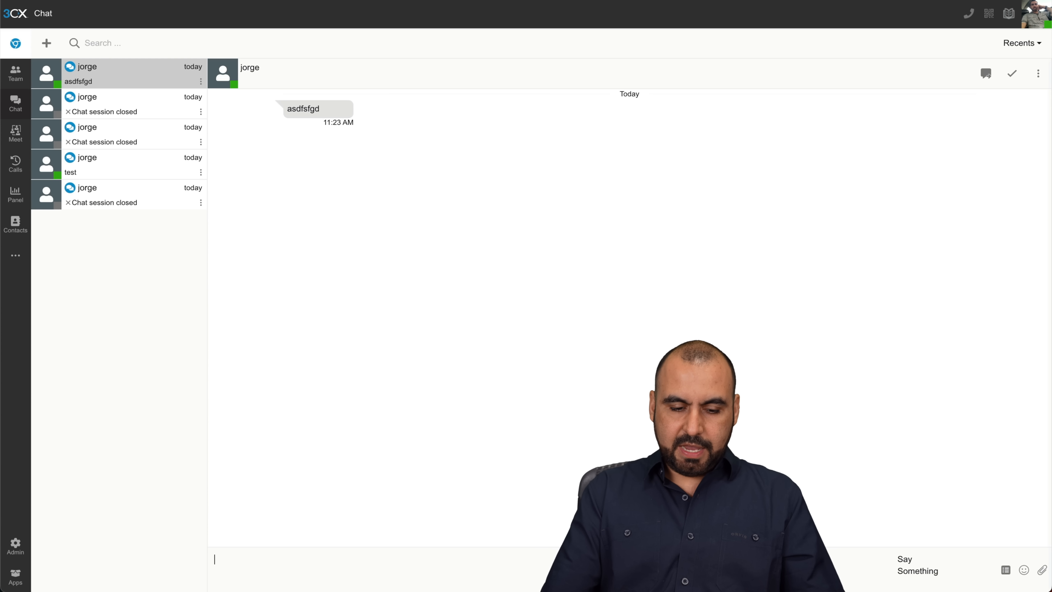
pyautogui.write('hello')
pyautogui.press('Return')
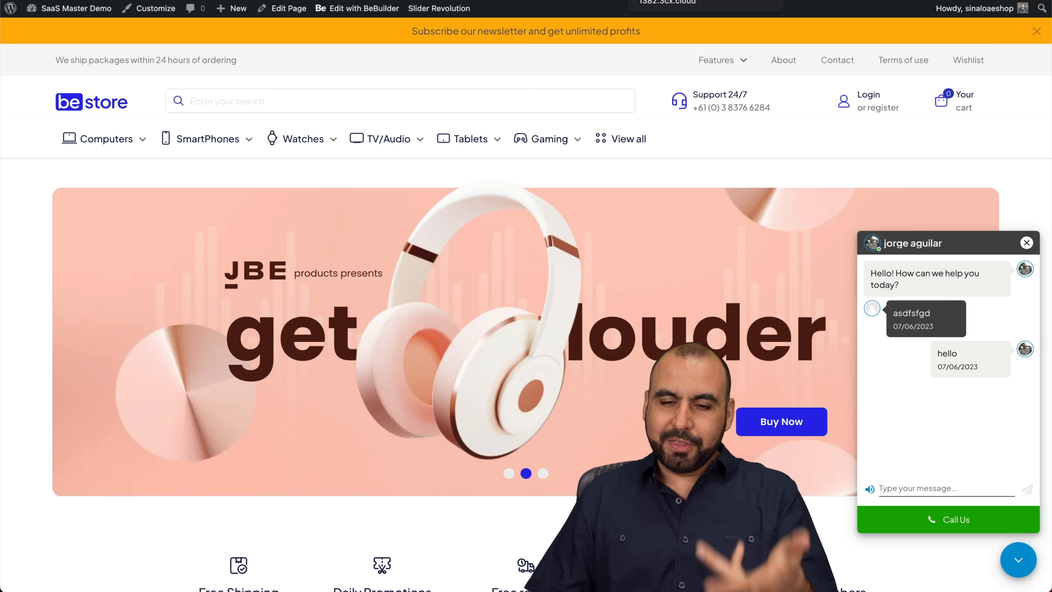
# In the 3CX web client, examine the additional actions available for the open chat conversation
pyautogui.click(688, 1)
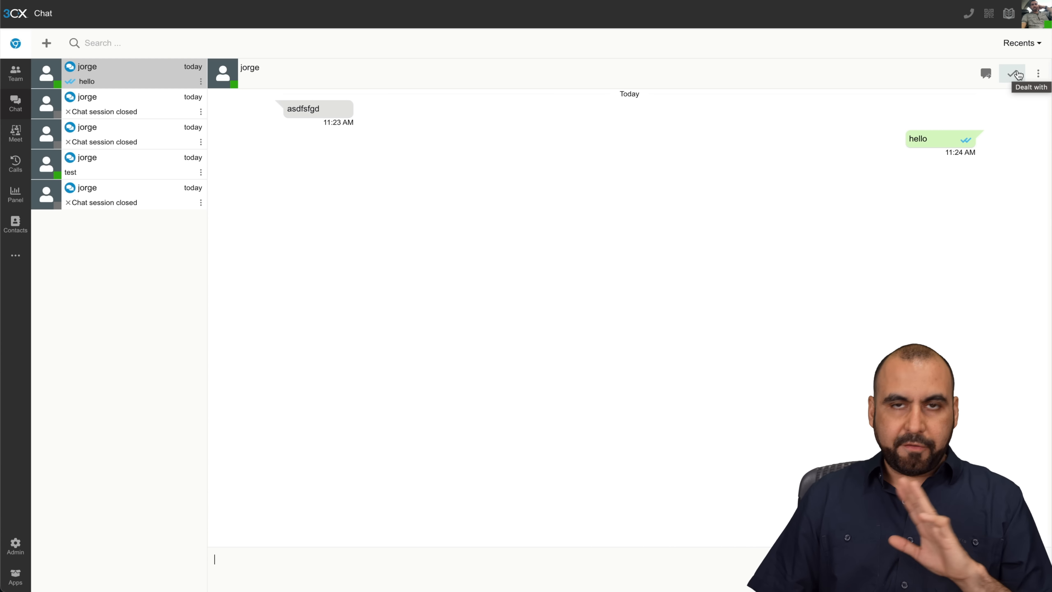
pyautogui.click(1037, 73)
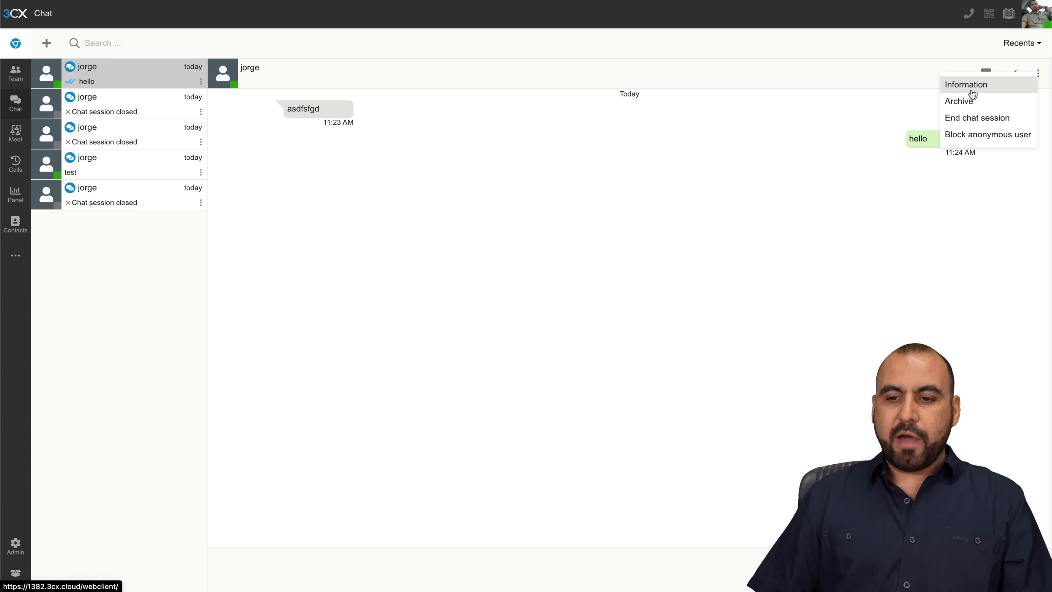
pyautogui.click(594, 241)
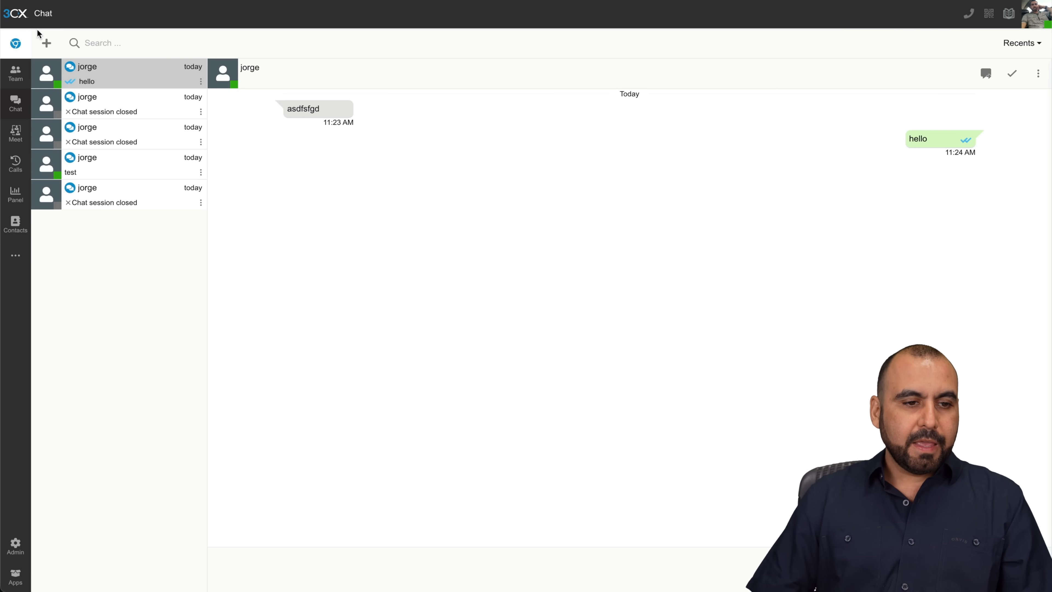
# Open the video meeting setup with microphone access allowed and copy the meeting link
pyautogui.click(26, 133)
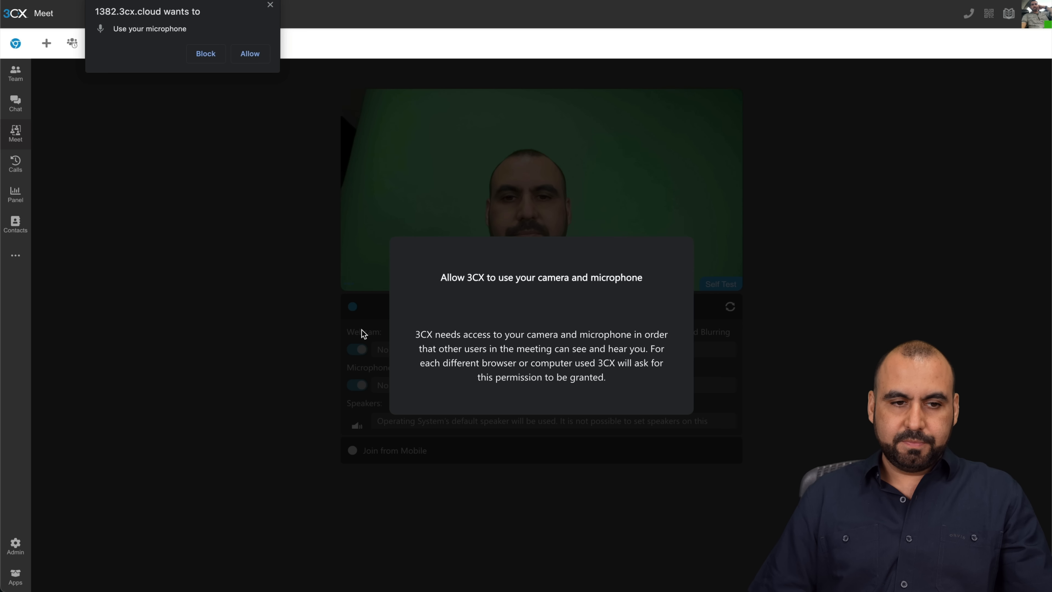
pyautogui.click(248, 54)
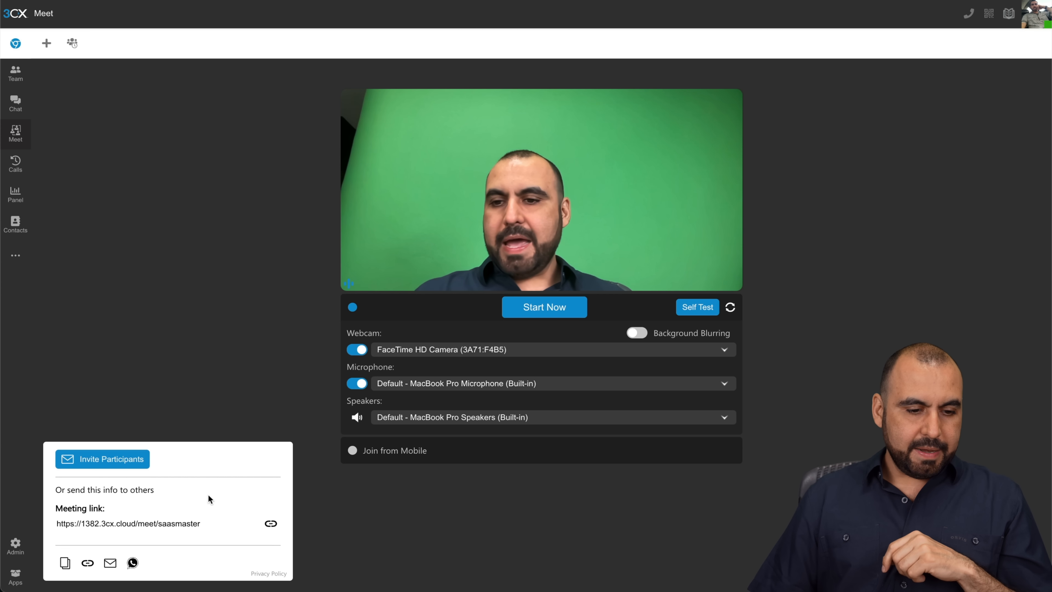
pyautogui.moveTo(55, 524); pyautogui.dragTo(199, 525)
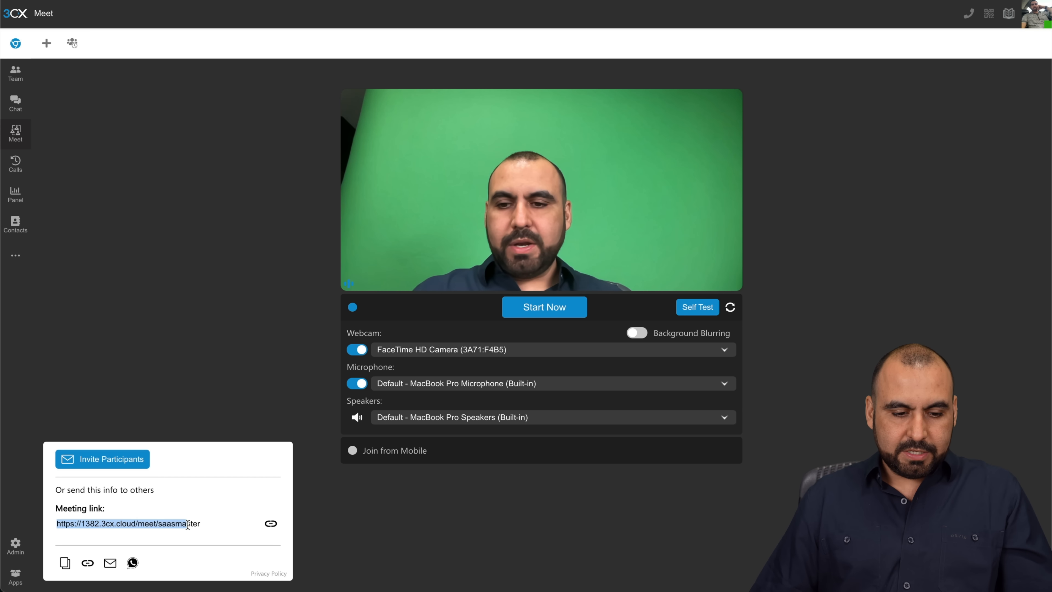
pyautogui.click(271, 524)
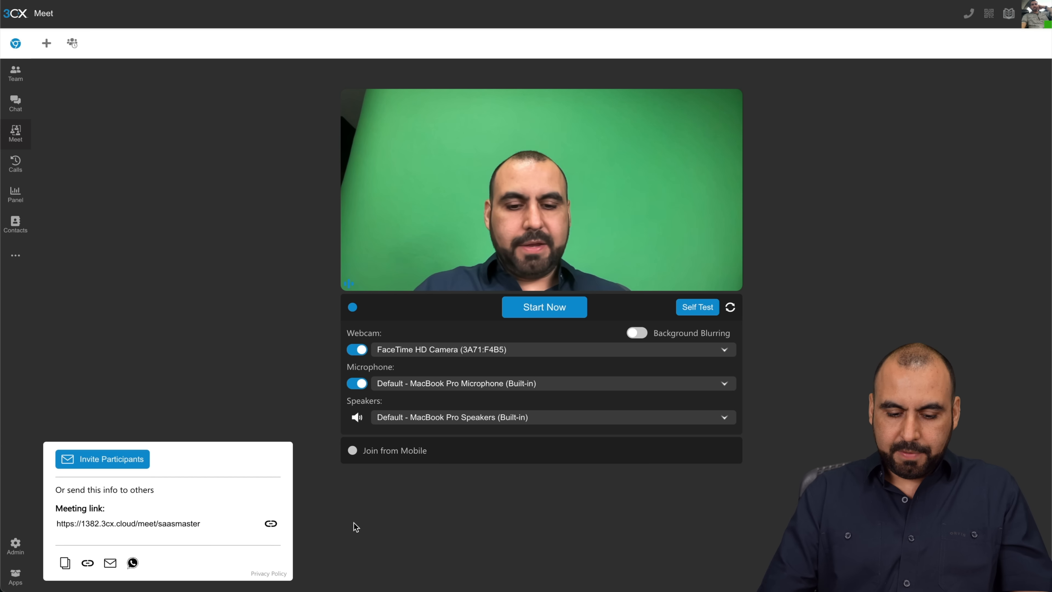
# Join the meeting through its link in an incognito window, allowing camera and microphone access and entering the guest's name
pyautogui.press('super+shift+n')
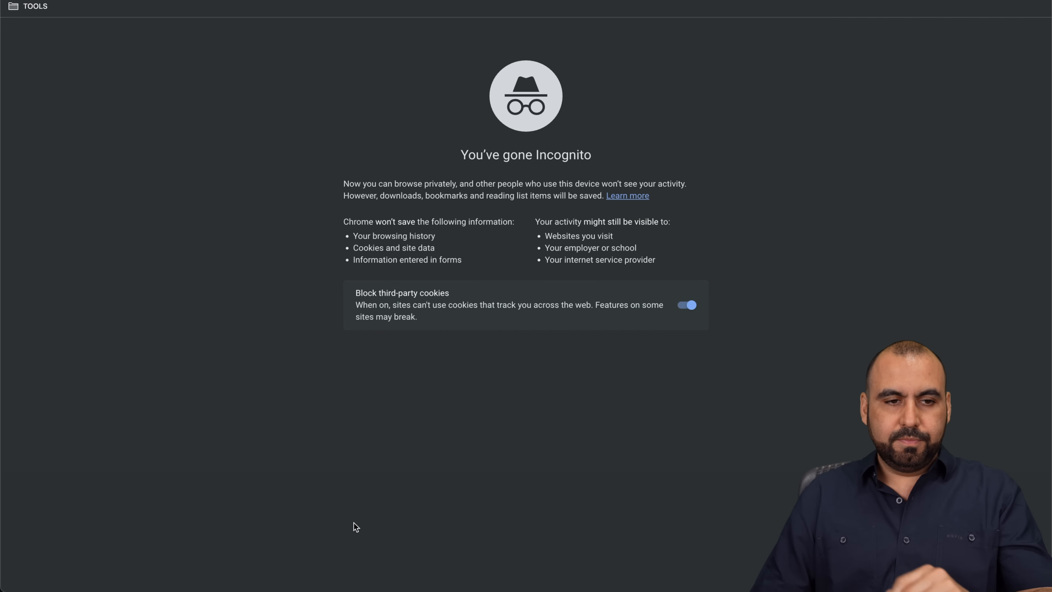
pyautogui.press('Return')
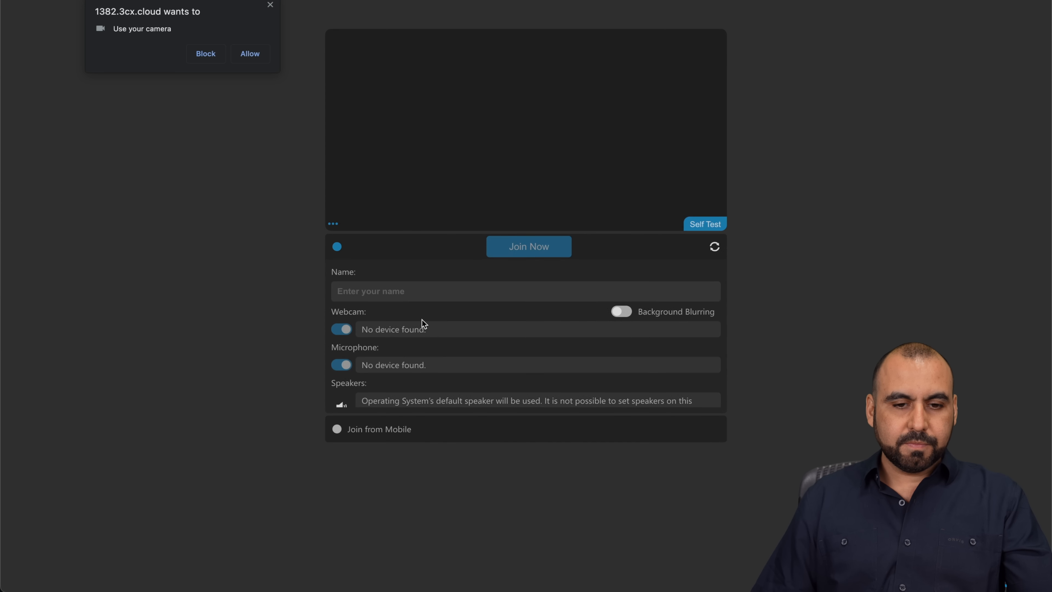
pyautogui.click(256, 51)
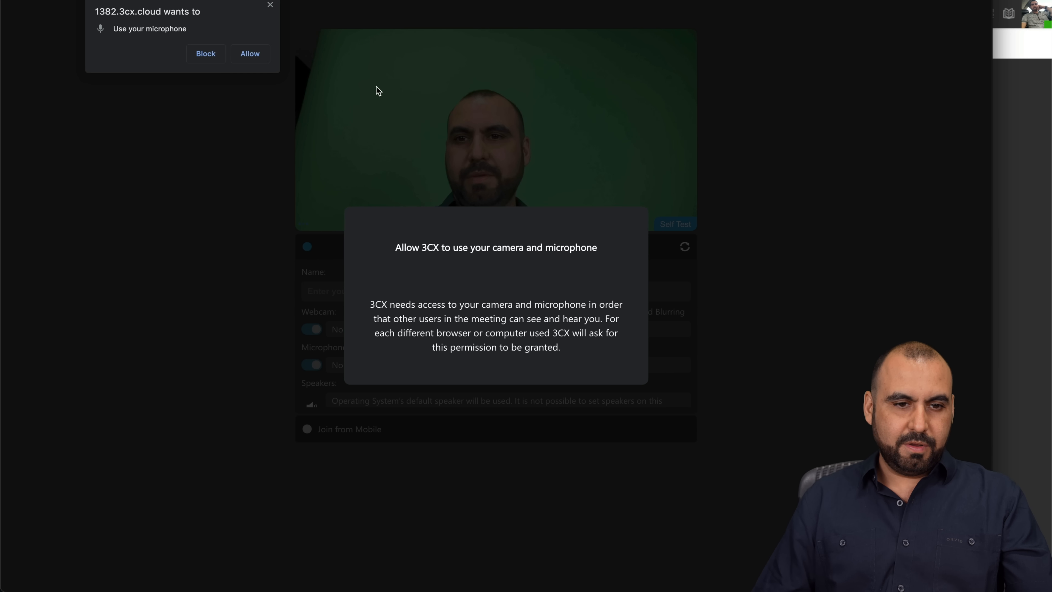
pyautogui.click(254, 54)
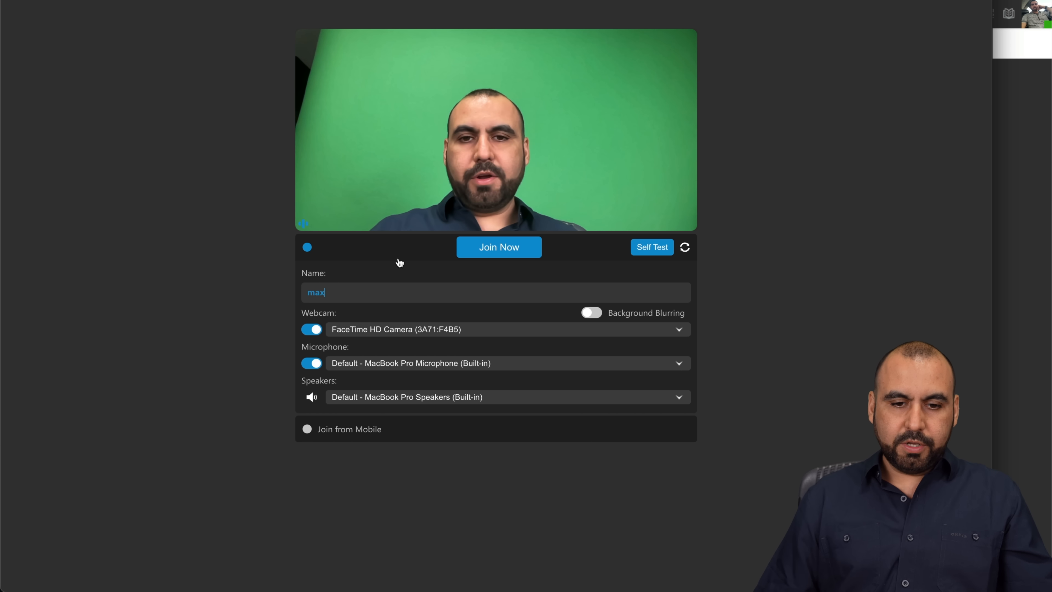
pyautogui.click(538, 248)
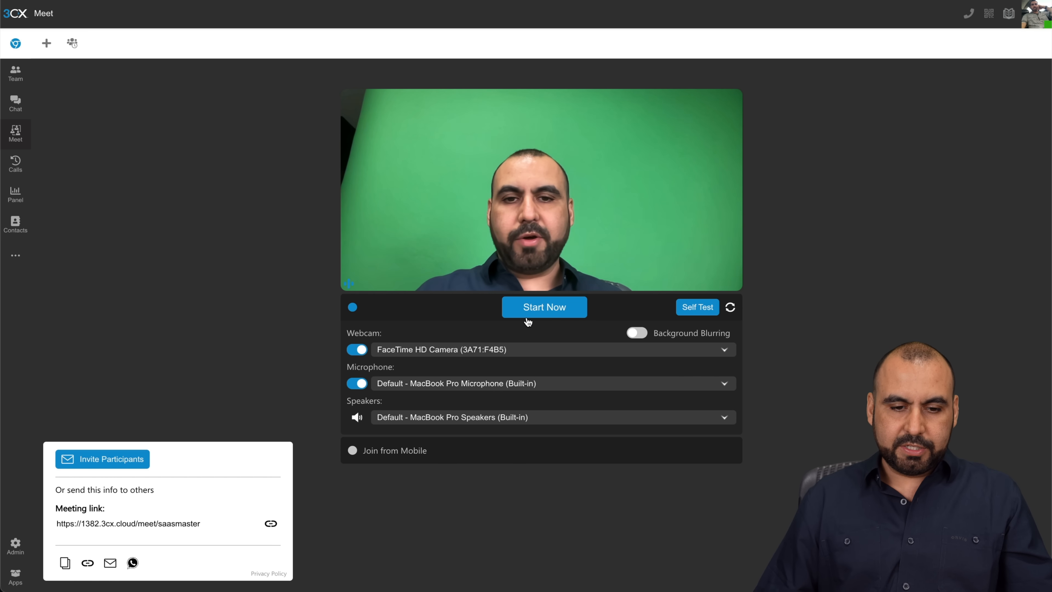
# Start the video meeting as host and join it as the guest from the incognito window
pyautogui.click(550, 313)
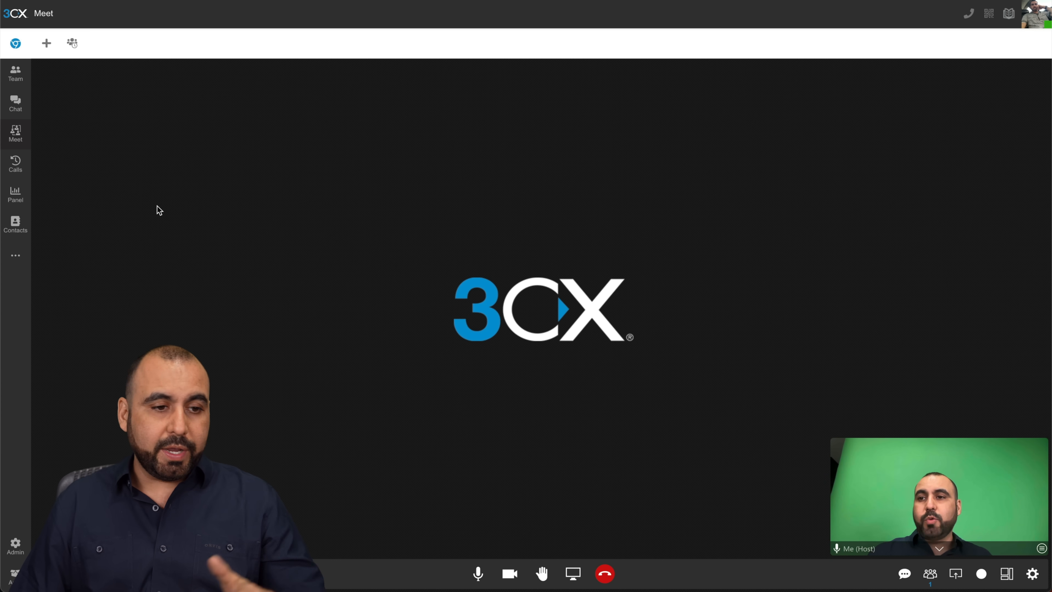
pyautogui.moveTo(1, 138); pyautogui.dragTo(5, 138)
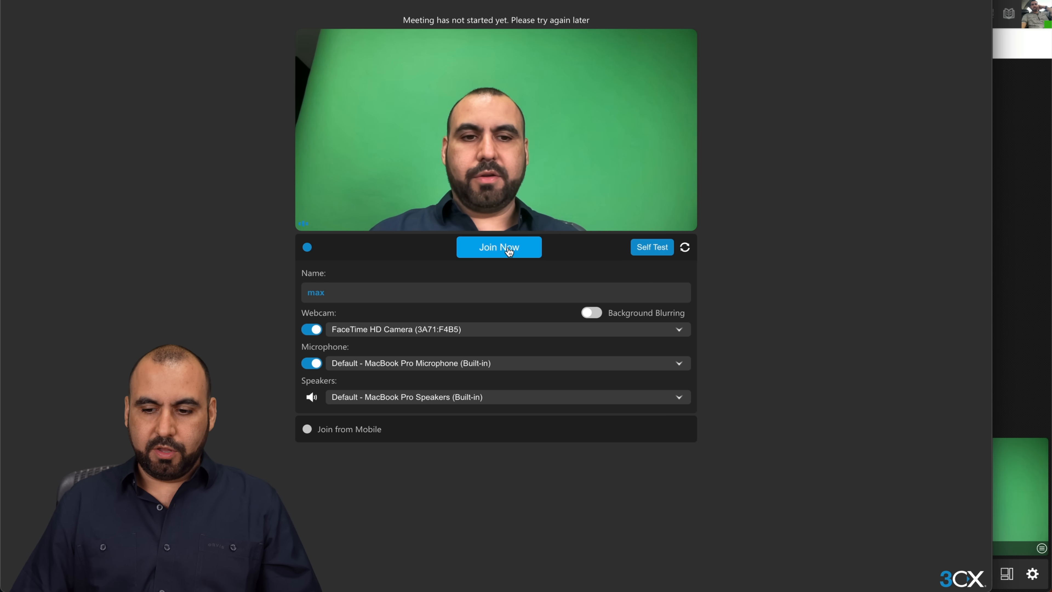
pyautogui.click(508, 247)
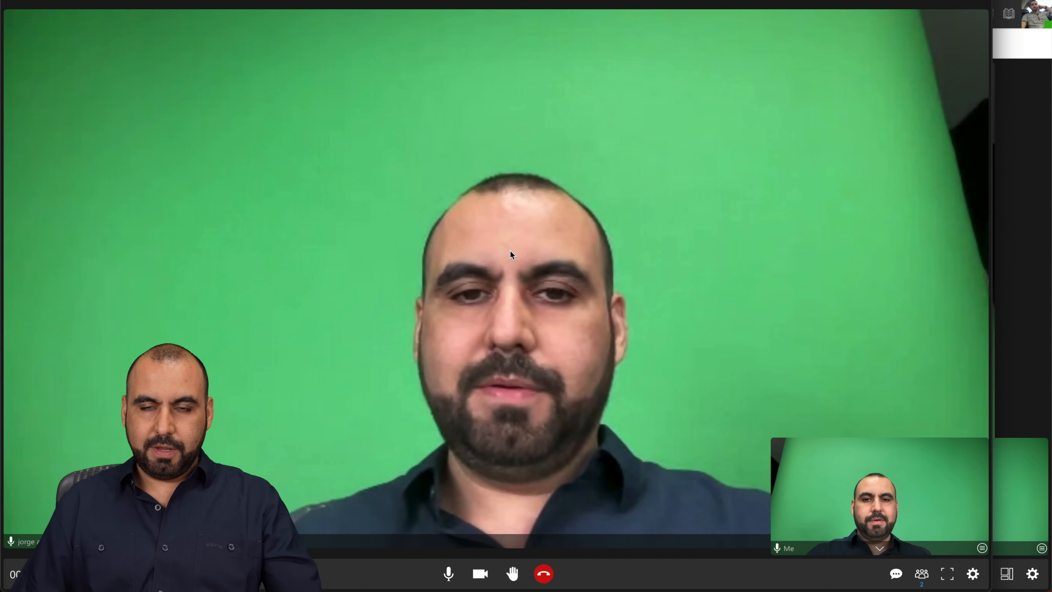
# Turn off the guest's microphone and camera, and mute the host's microphone in the meeting
pyautogui.click(448, 573)
pyautogui.click(481, 575)
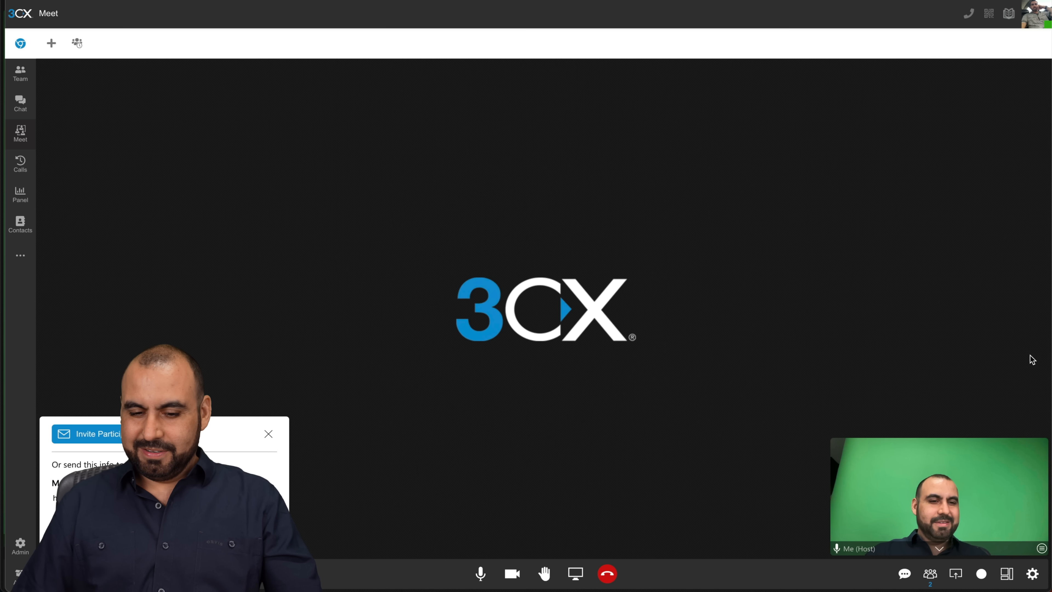
pyautogui.click(480, 573)
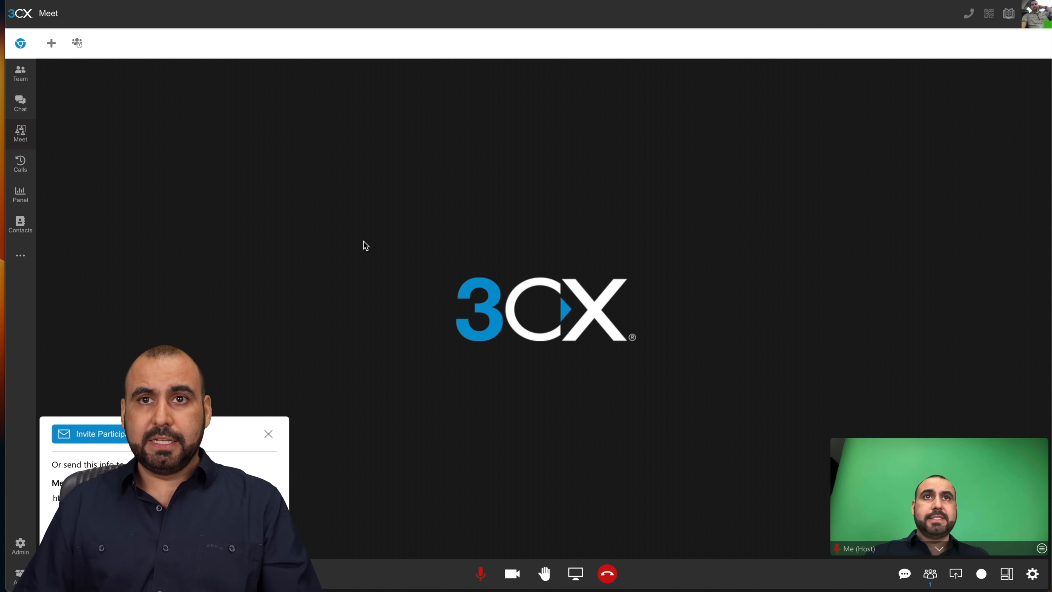
# Dismiss the participant invitation box and end the meeting for everyone
pyautogui.click(268, 433)
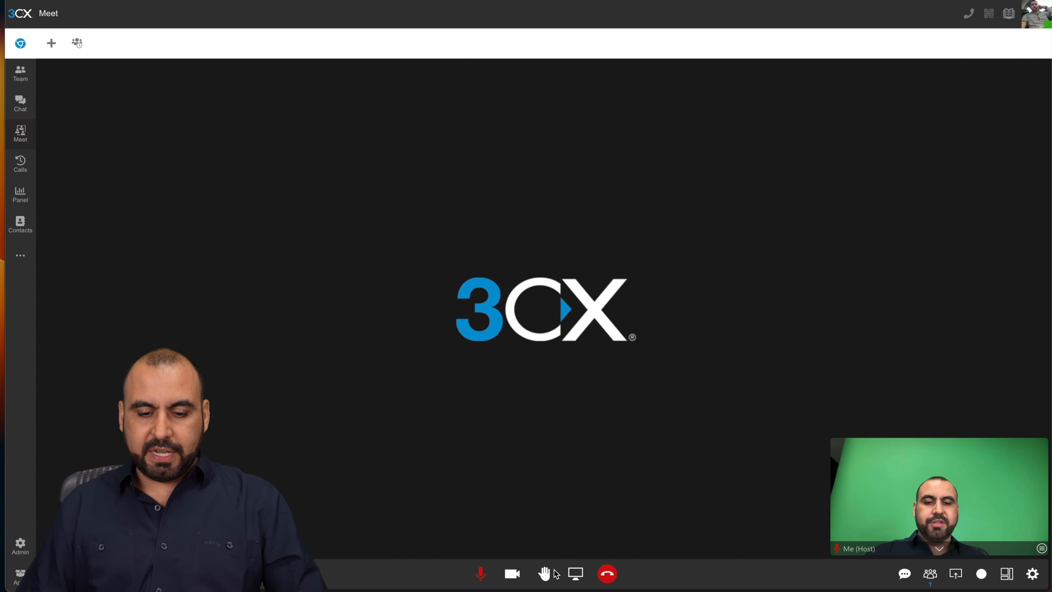
pyautogui.click(601, 575)
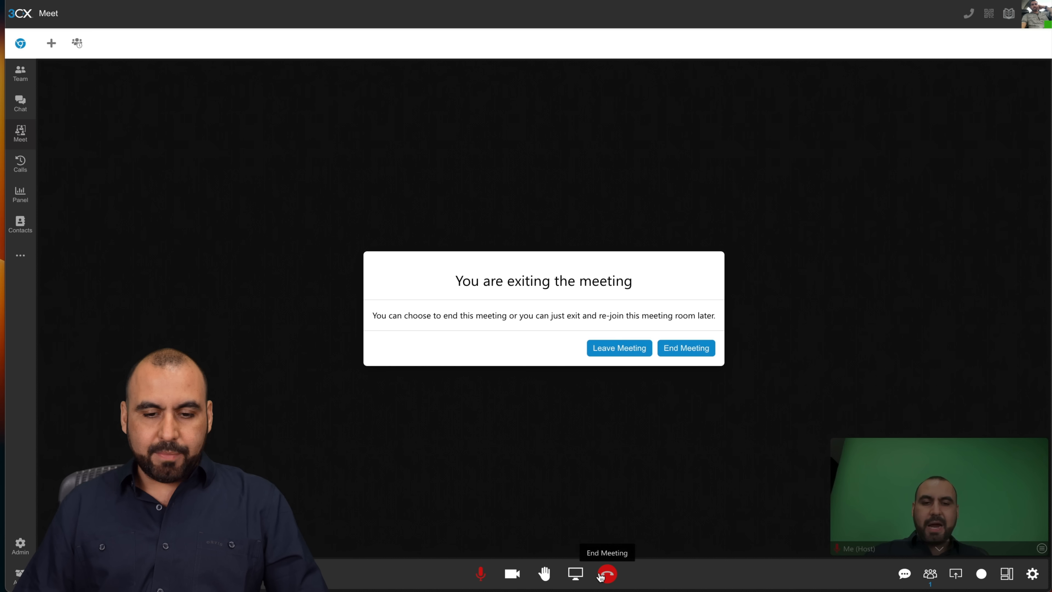
pyautogui.click(691, 349)
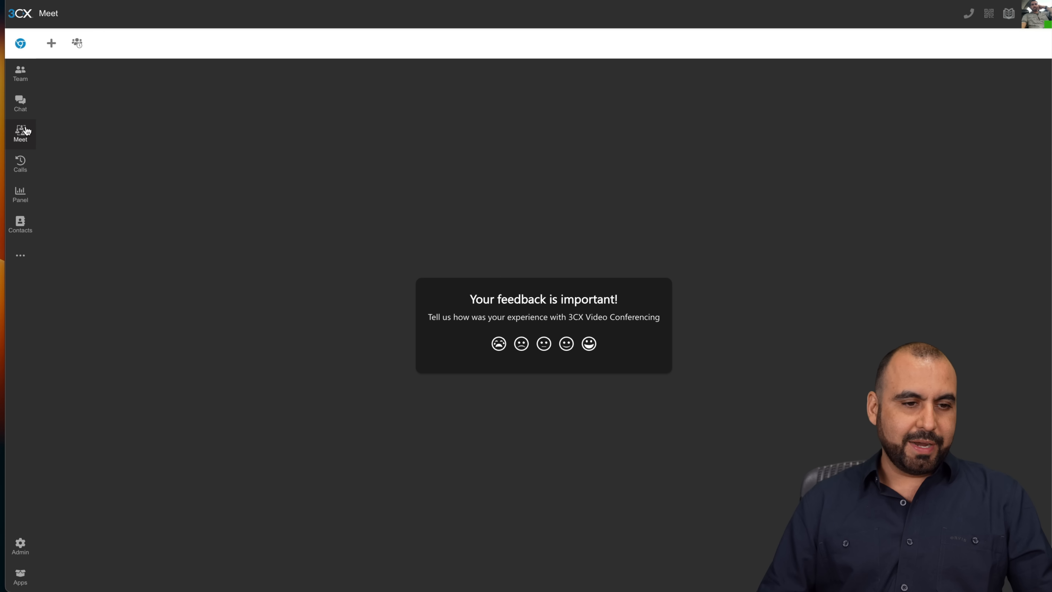
# Return to the meeting setup and examine the new conference form with its type, time and subject options
pyautogui.click(21, 108)
pyautogui.click(22, 131)
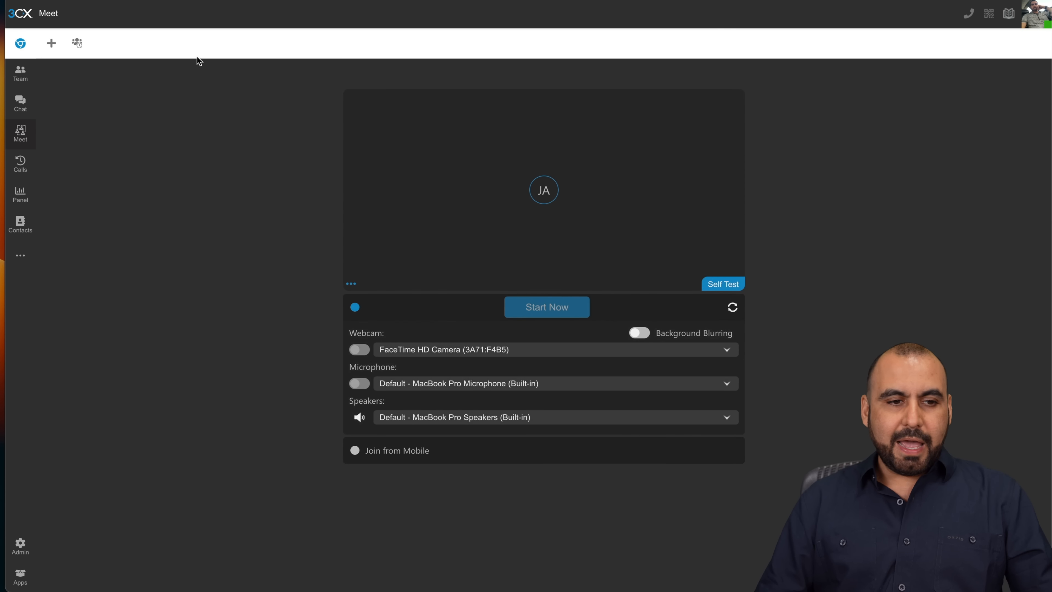
pyautogui.click(52, 43)
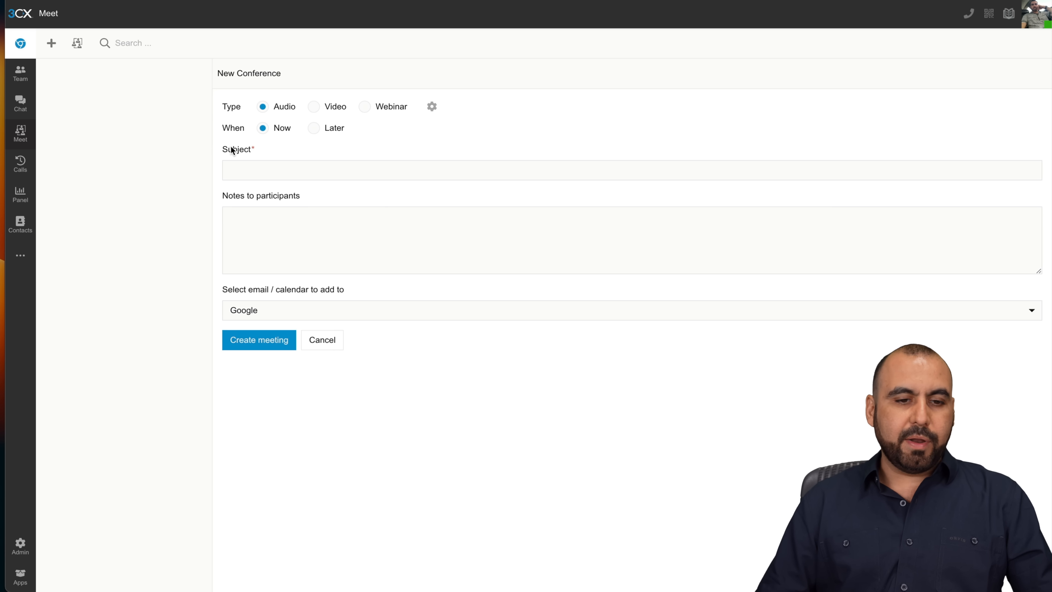
# Review the web client's call history, switchboard panel, contacts and voicemail
pyautogui.click(19, 162)
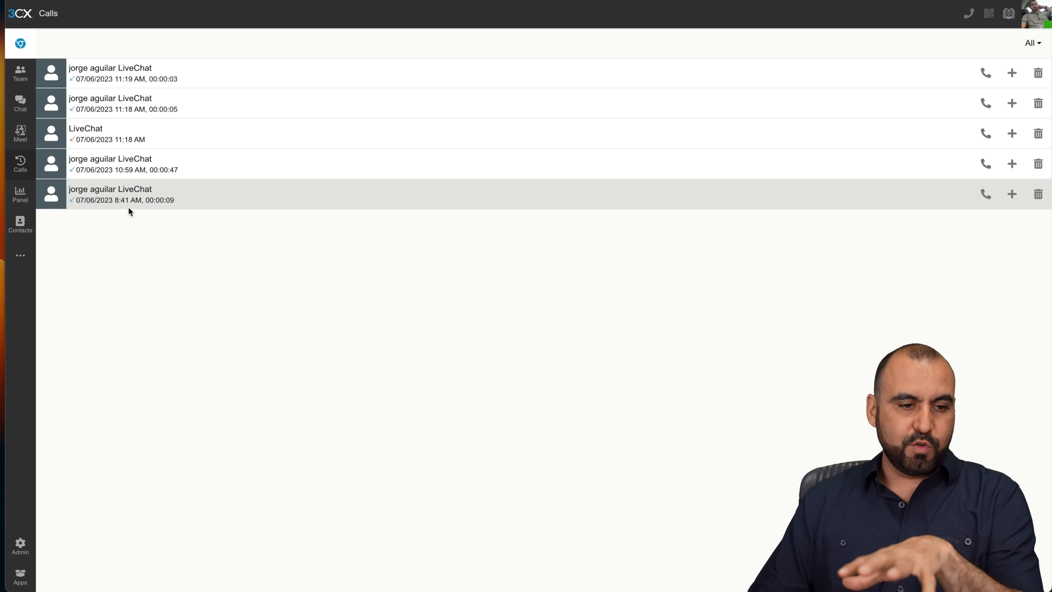
pyautogui.click(32, 193)
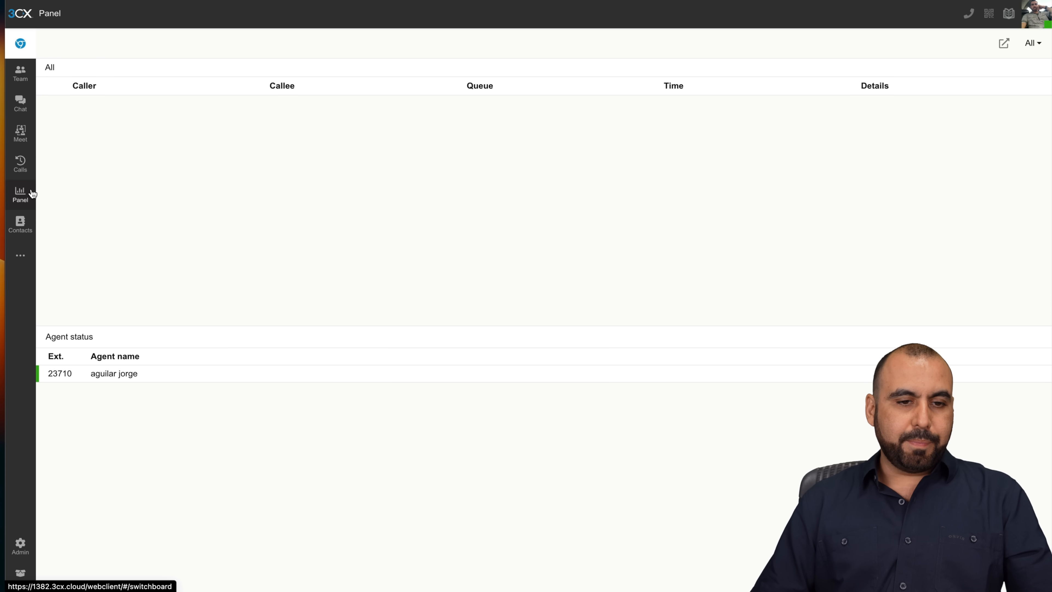
pyautogui.click(20, 222)
pyautogui.click(20, 255)
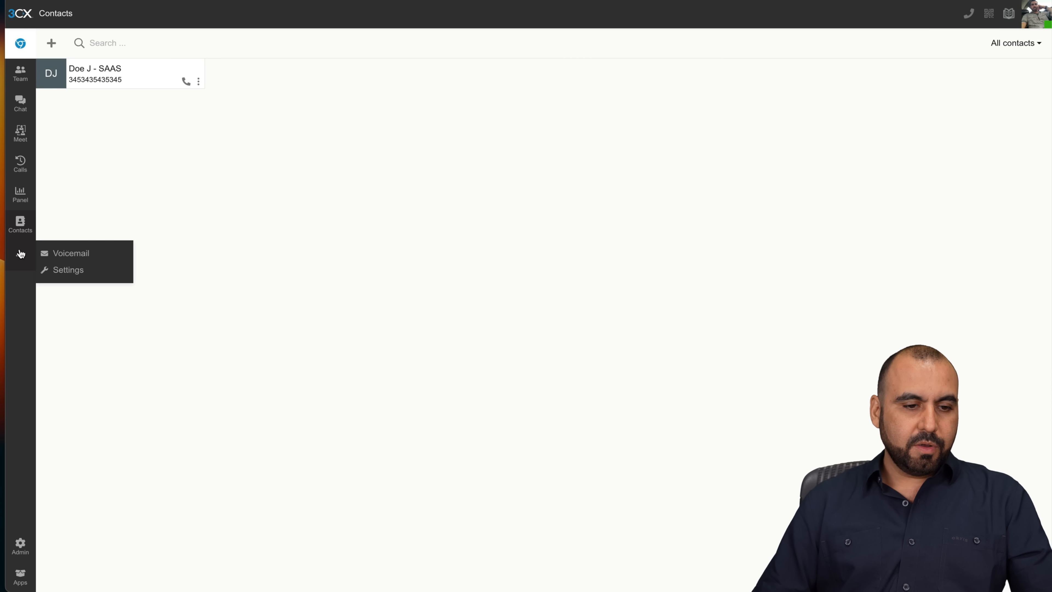
pyautogui.click(87, 253)
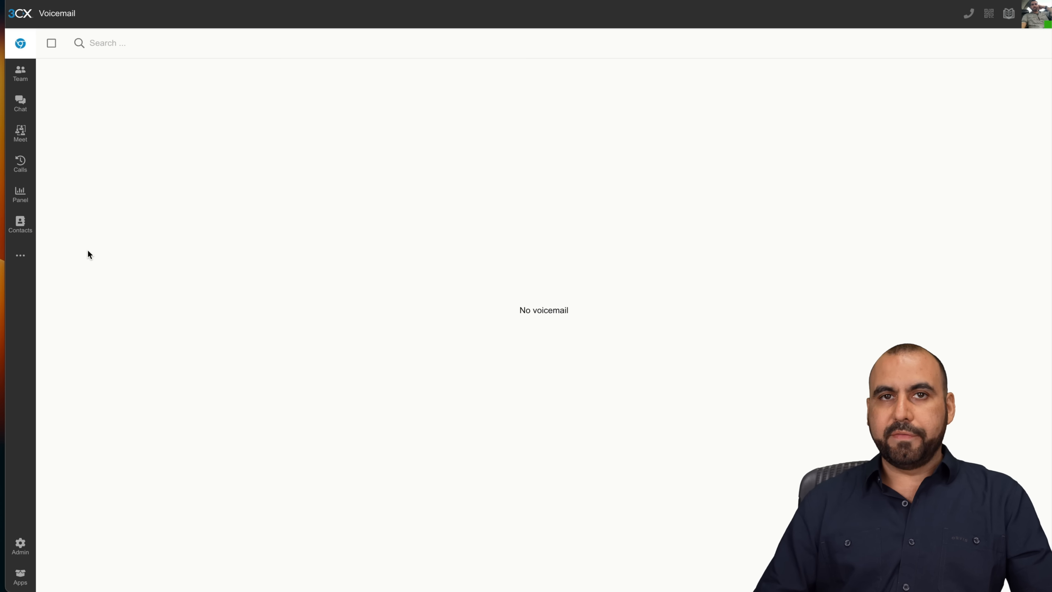
# Open the web client settings and examine the general profile, theme, Talk and Meet options
pyautogui.click(21, 257)
pyautogui.click(57, 276)
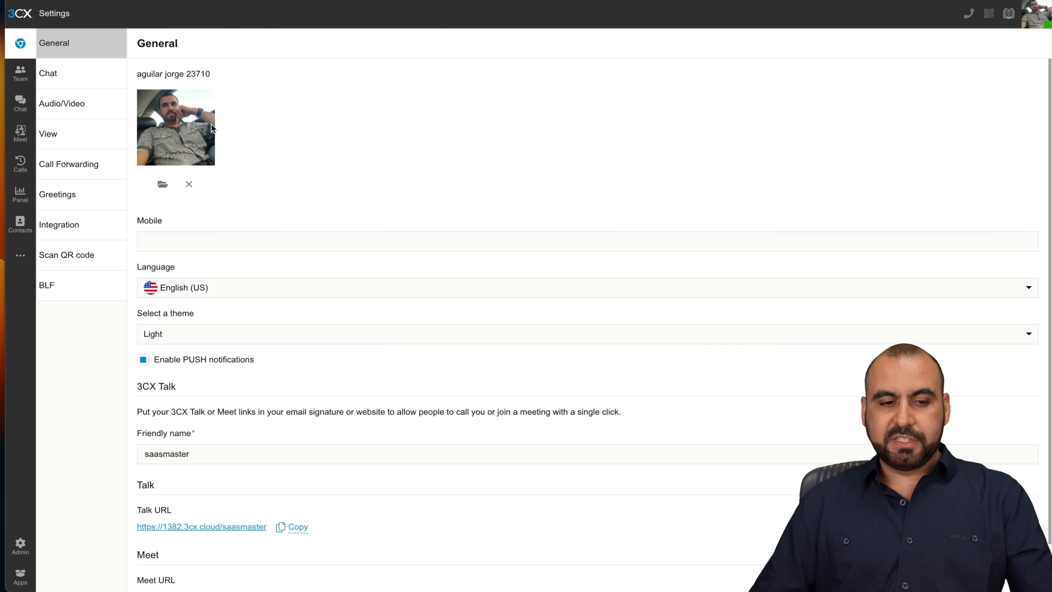
pyautogui.scroll(-3, 282, 290)
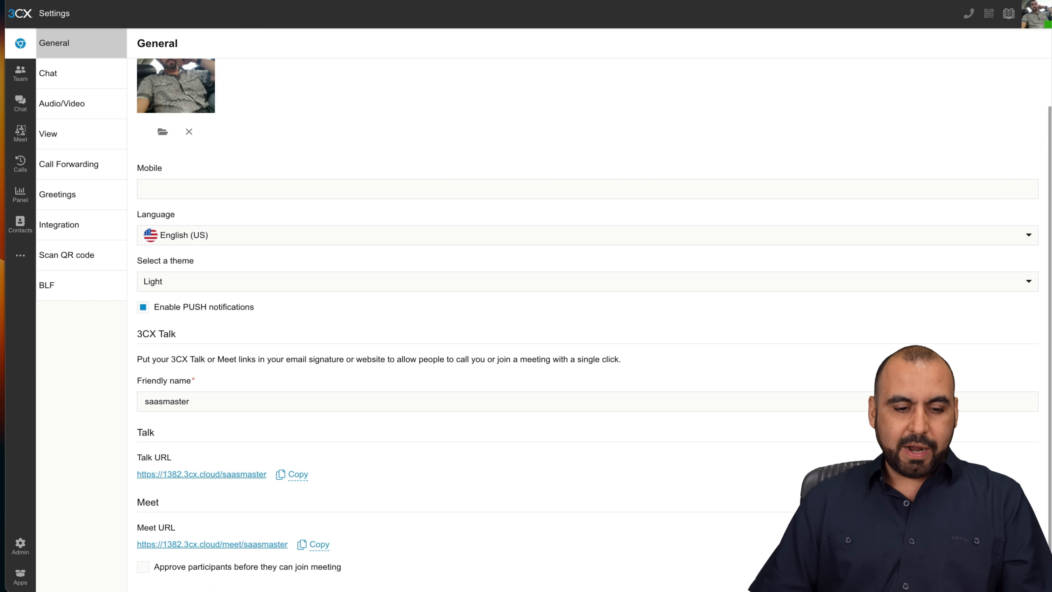
# Copy the Talk URL and open it in a new incognito window to view the visitor's contact form
pyautogui.click(299, 475)
pyautogui.press('super+shift+n')
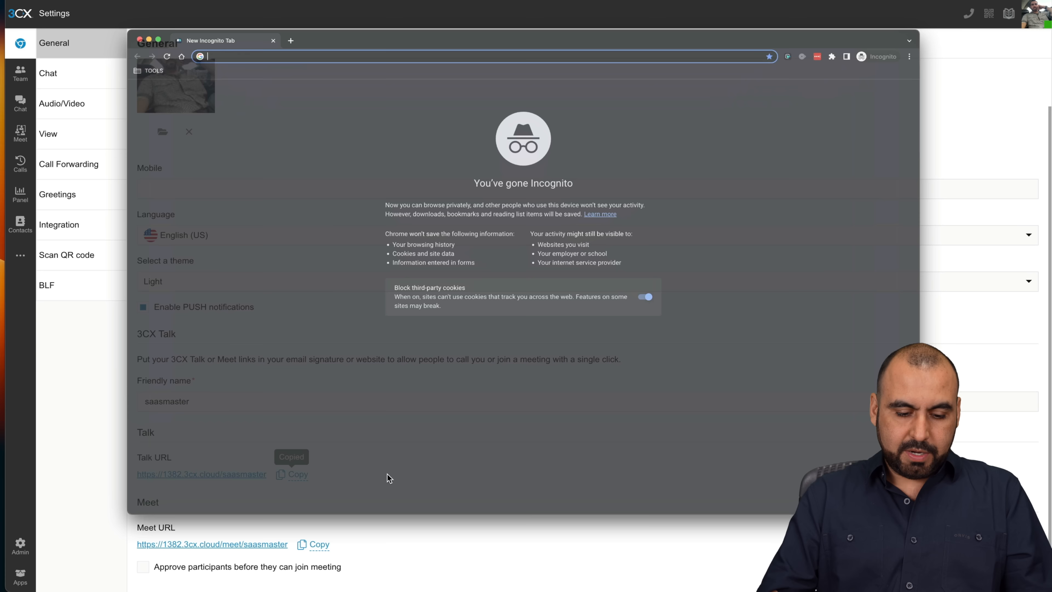
pyautogui.press('super+v')
pyautogui.press('Return')
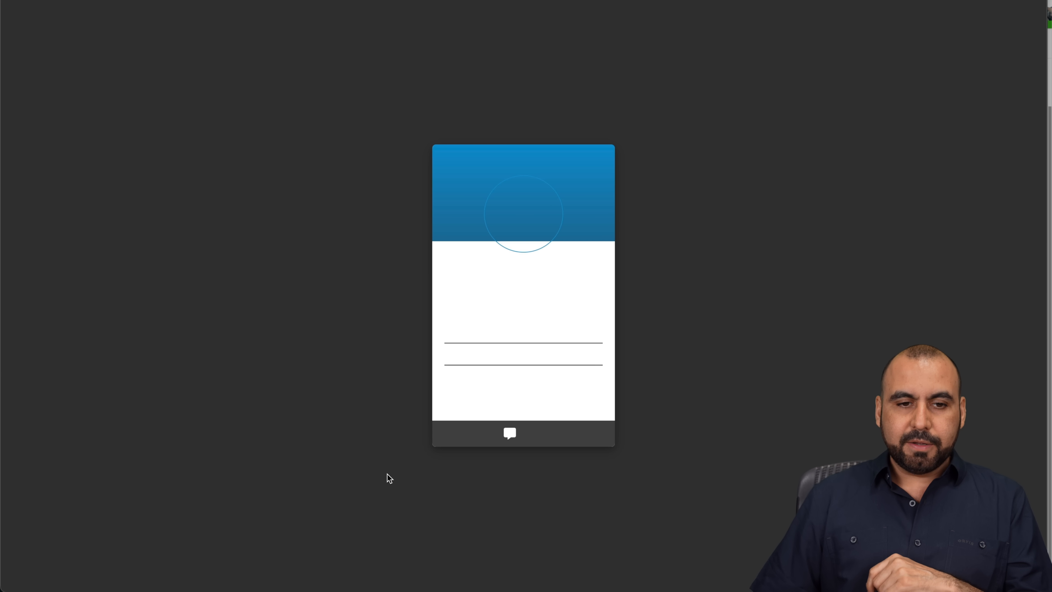
pyautogui.click(489, 334)
pyautogui.press('Tab')
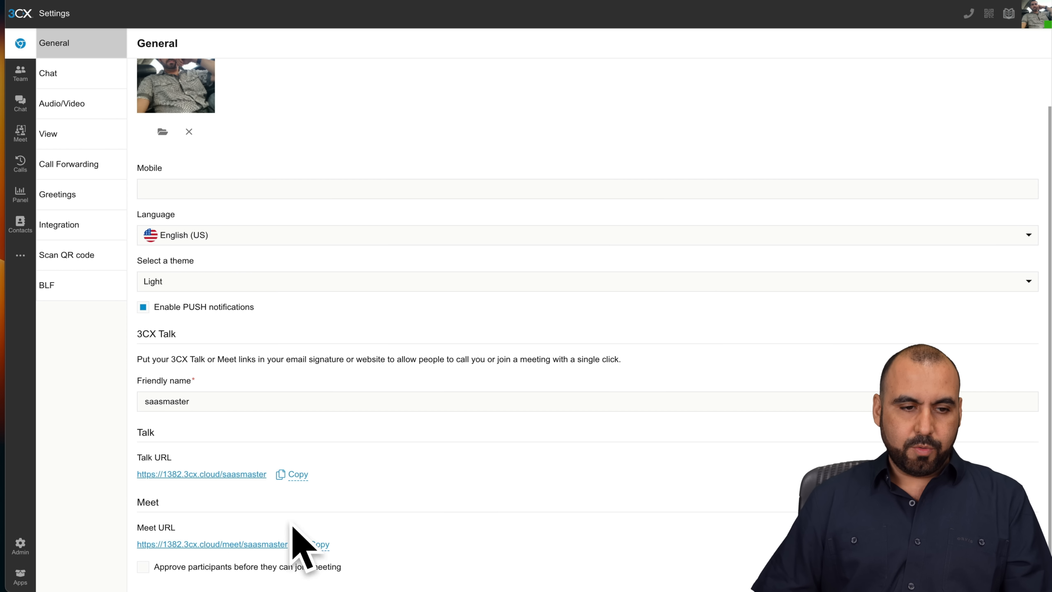
# Examine the Chat, Audio/Video, View, Call Forwarding, Greetings, Integration, Scan QR code and BLF settings
pyautogui.click(64, 88)
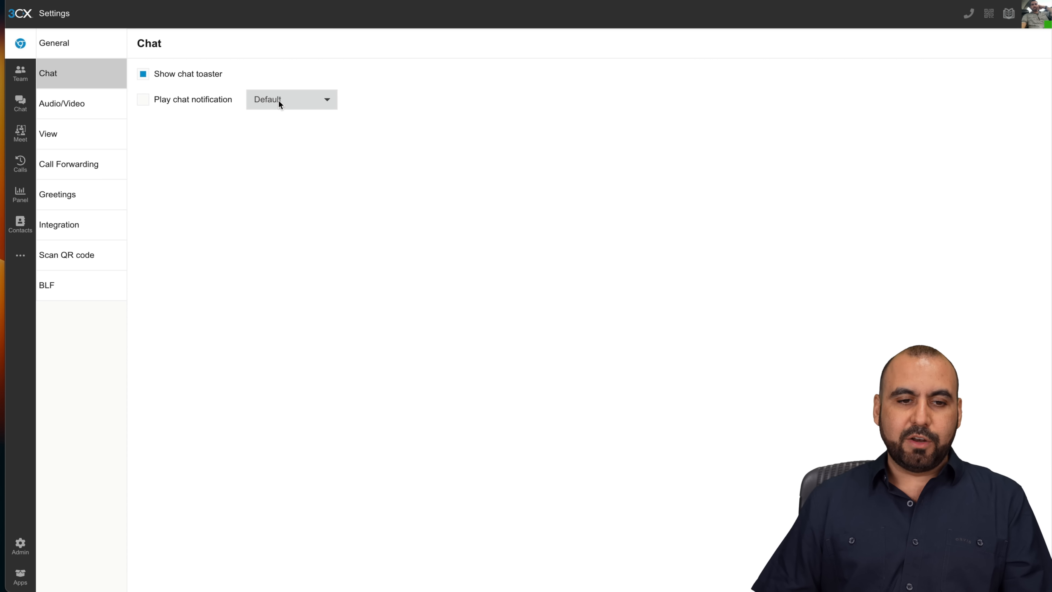
pyautogui.click(85, 107)
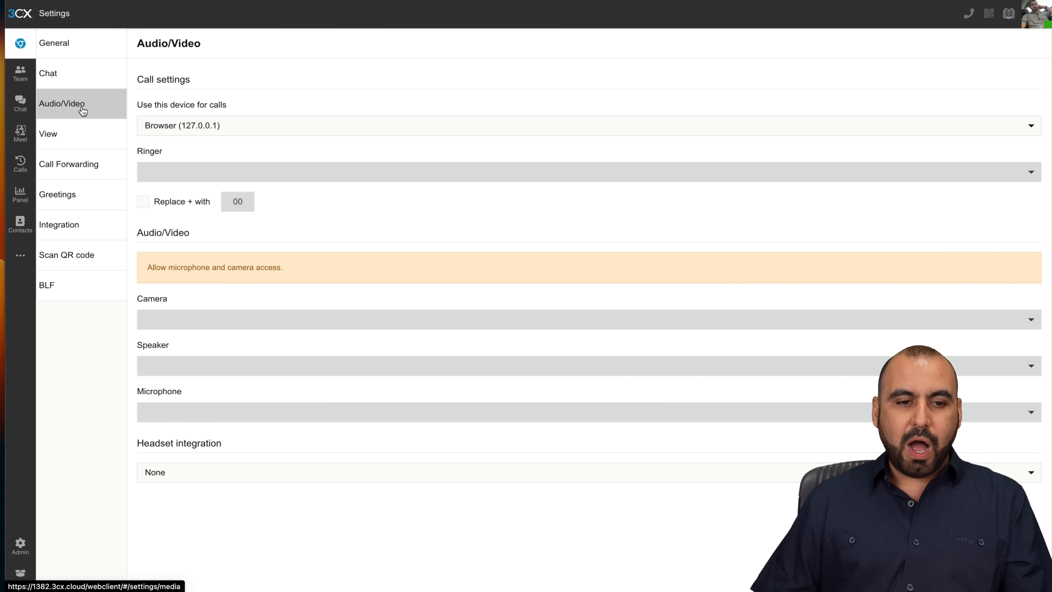
pyautogui.click(73, 128)
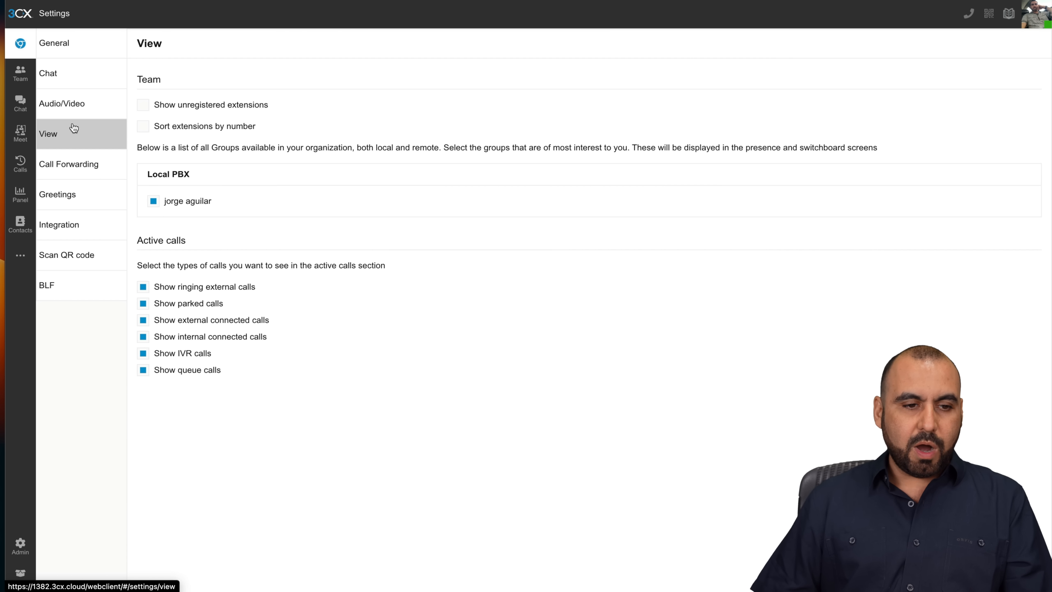
pyautogui.click(92, 165)
pyautogui.click(97, 197)
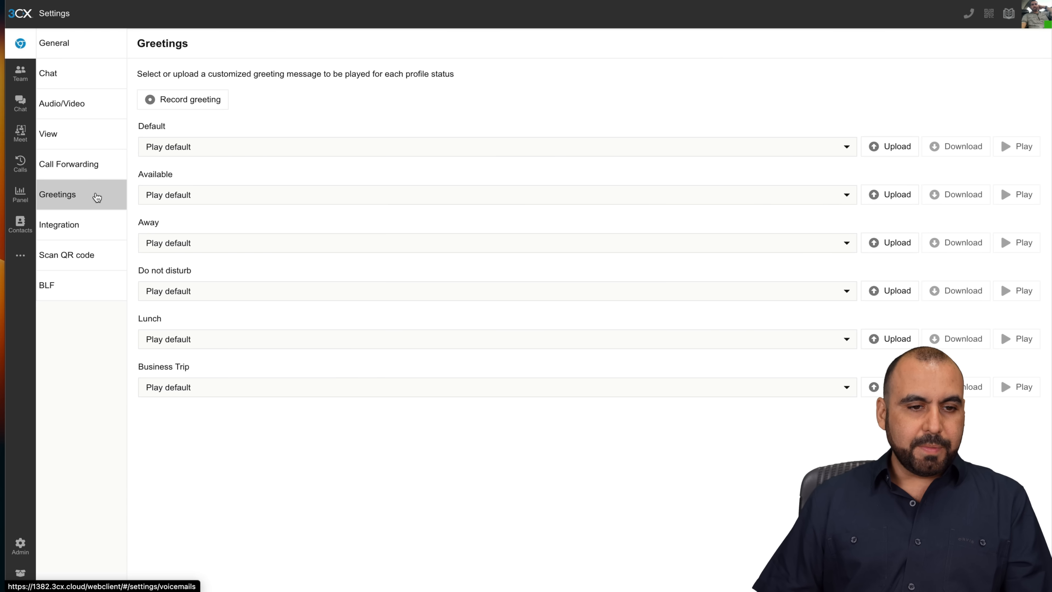
pyautogui.click(97, 229)
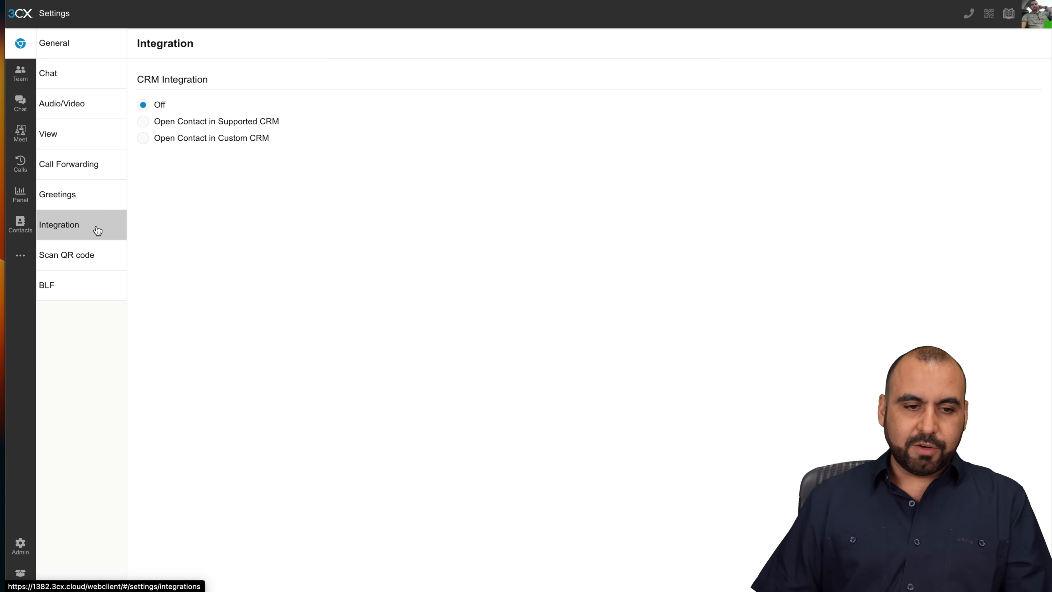
pyautogui.click(105, 253)
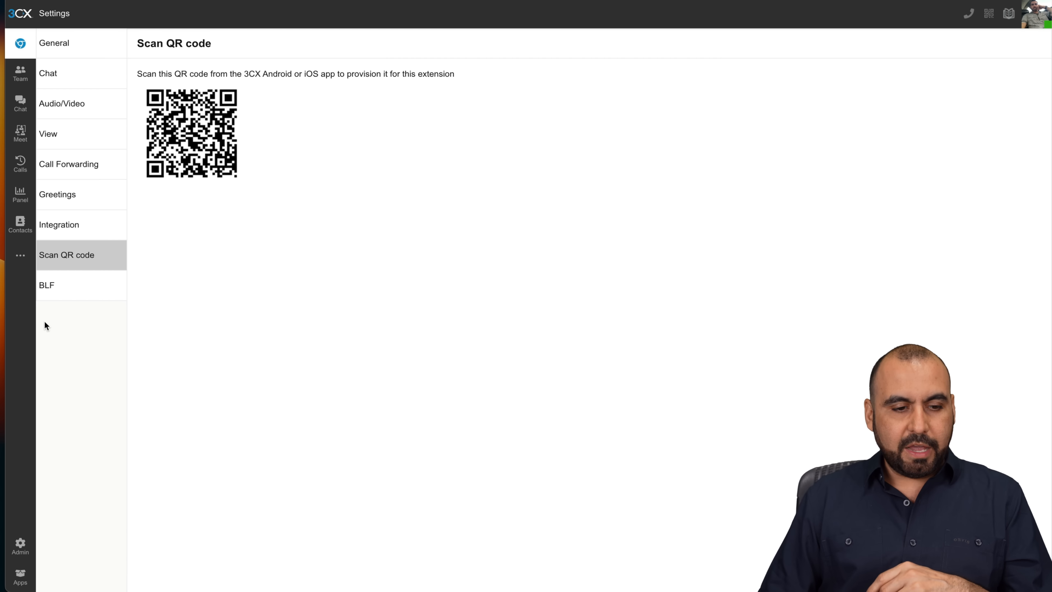
pyautogui.click(64, 291)
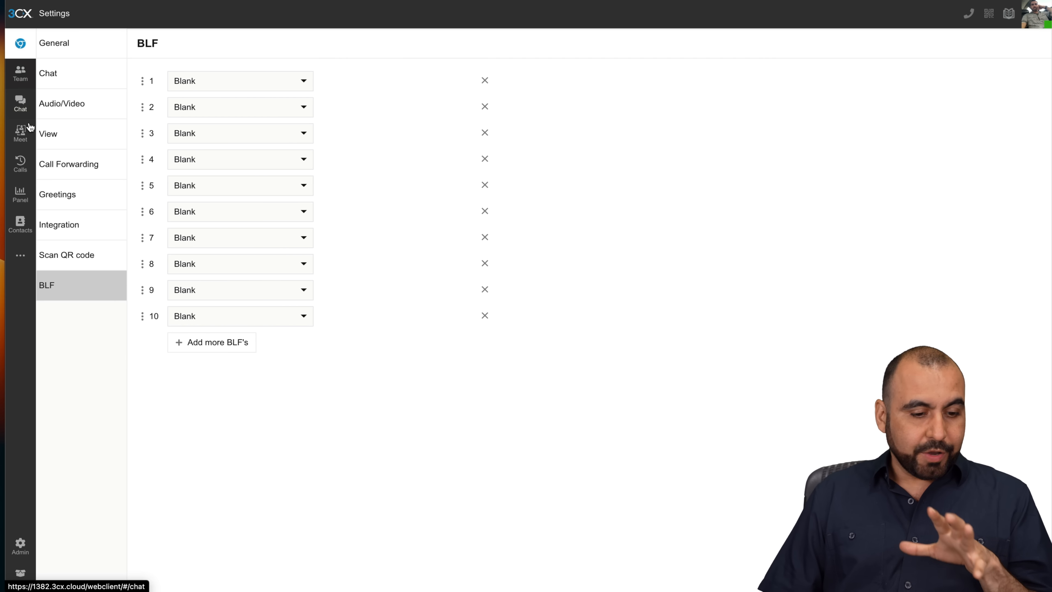
# Open the Admin Console and view its call handling configuration
pyautogui.click(25, 543)
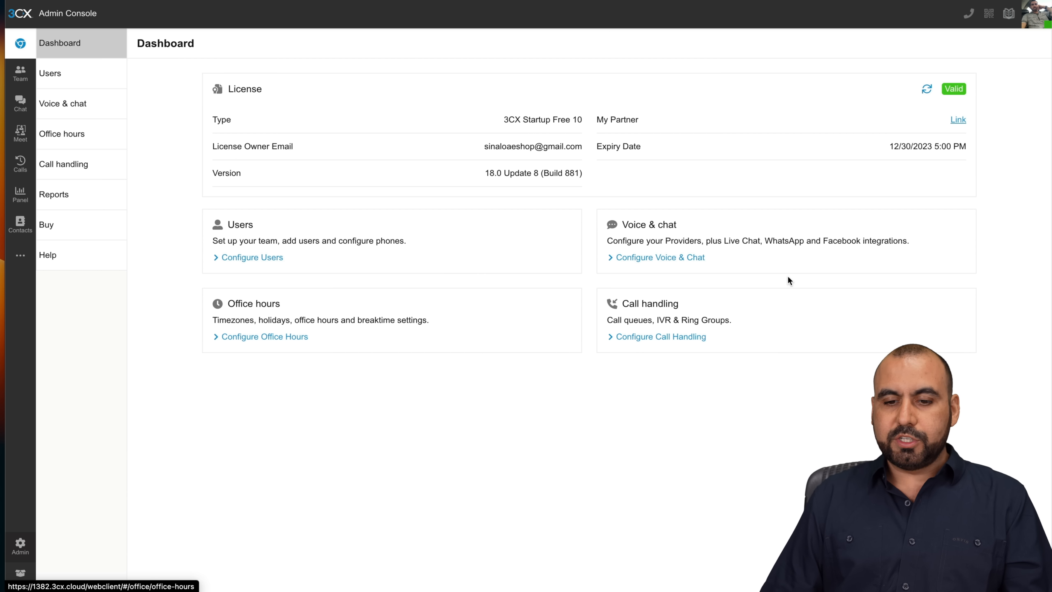
pyautogui.click(663, 336)
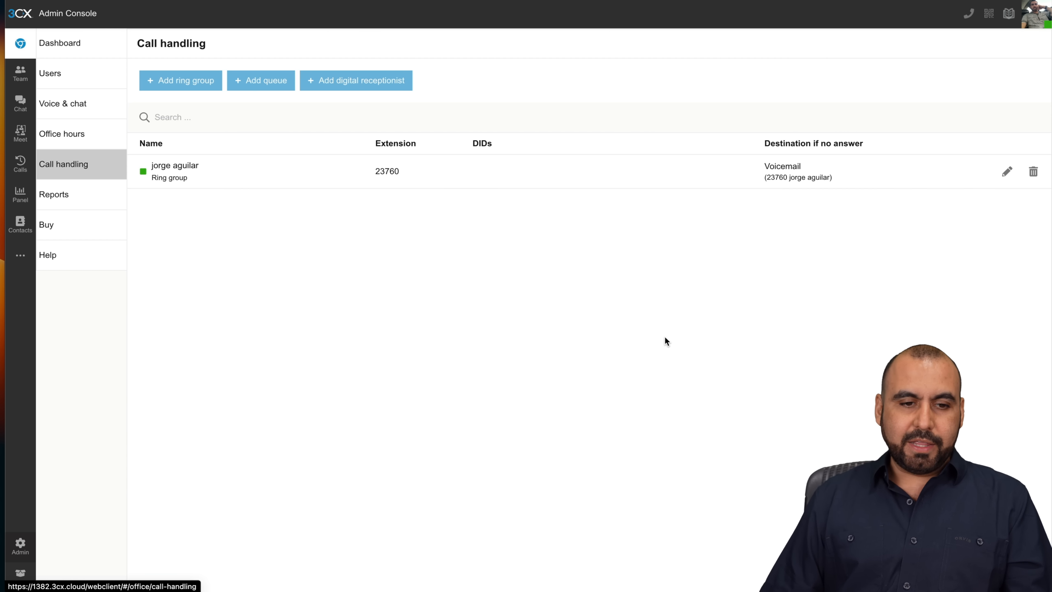
# Switch to the 3CX website and examine the WhatsApp messages page and the pricing plans
pyautogui.hscroll(-5, 448, 301)
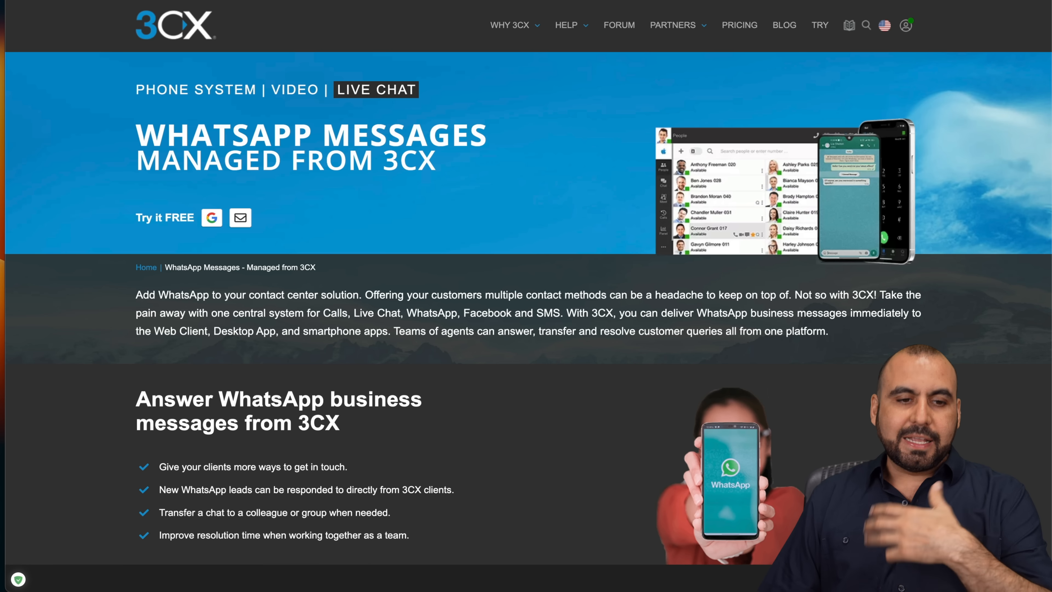
pyautogui.moveTo(133, 130); pyautogui.dragTo(474, 163)
pyautogui.click(473, 163)
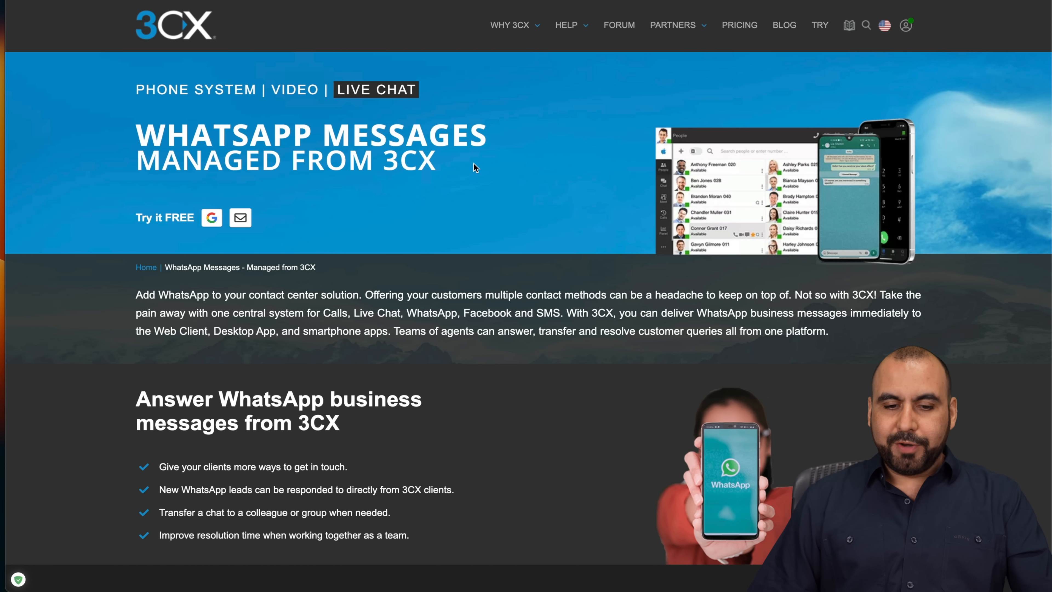
pyautogui.scroll(-20, 406, 371)
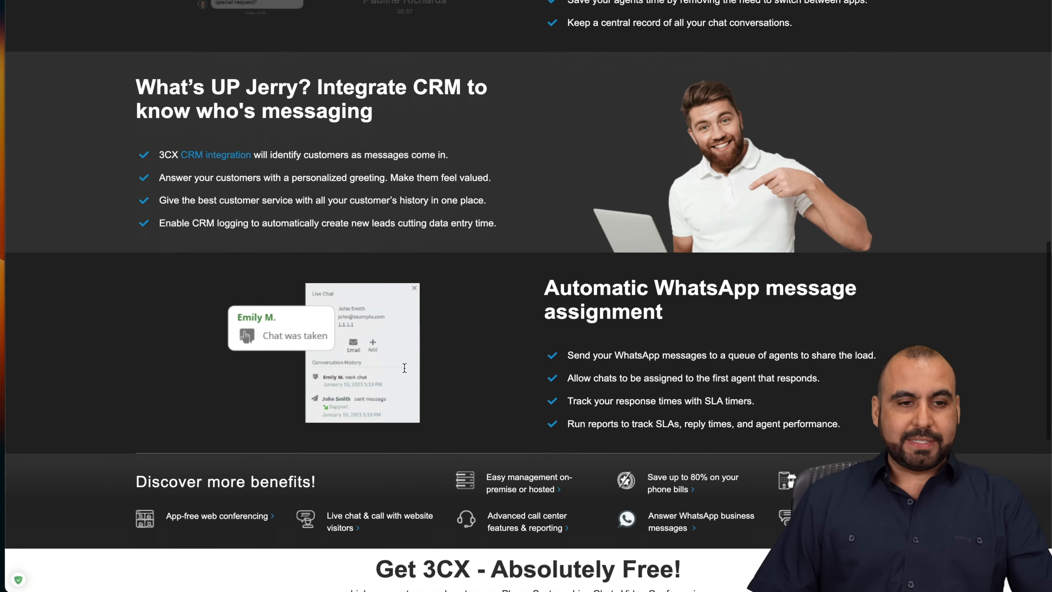
pyautogui.scroll(-4, 405, 369)
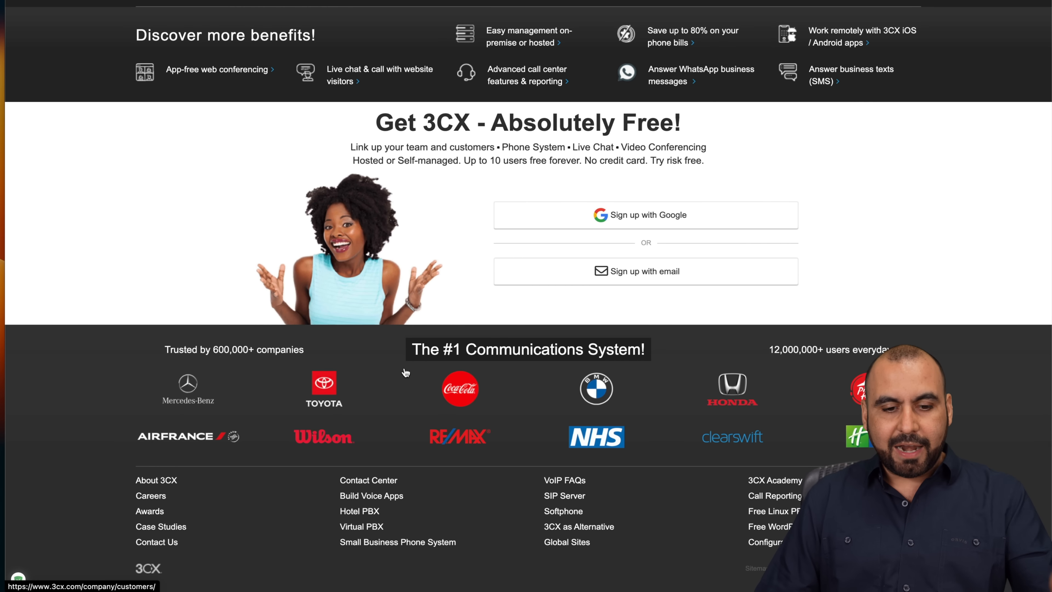
pyautogui.scroll(20, 406, 373)
pyautogui.click(542, 1)
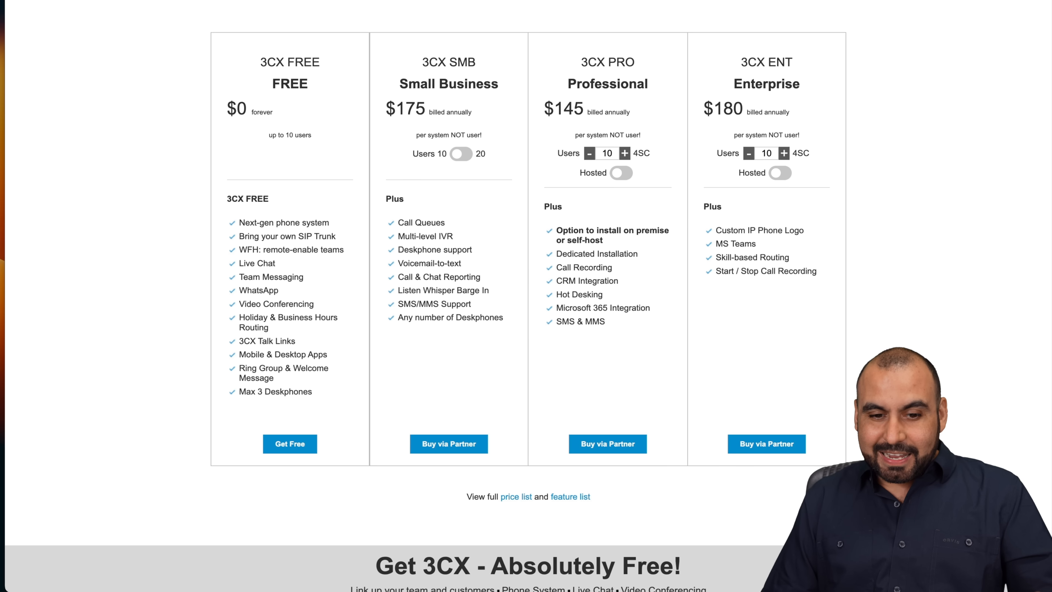